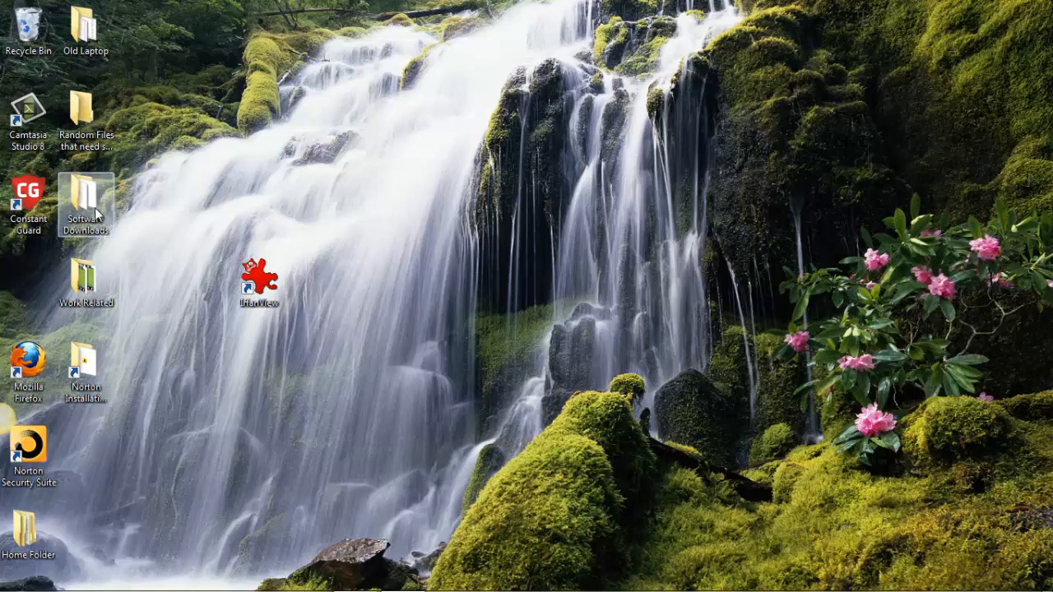
Look through the Pics folder inside Work Related > SOC and close the folder window
double_click(99, 288)
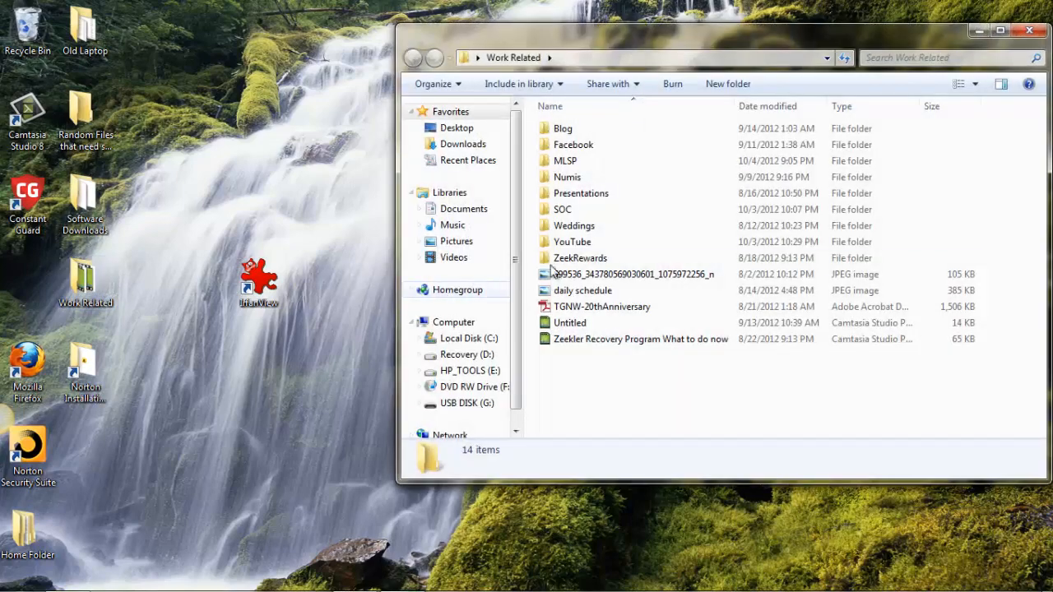
double_click(568, 210)
double_click(565, 243)
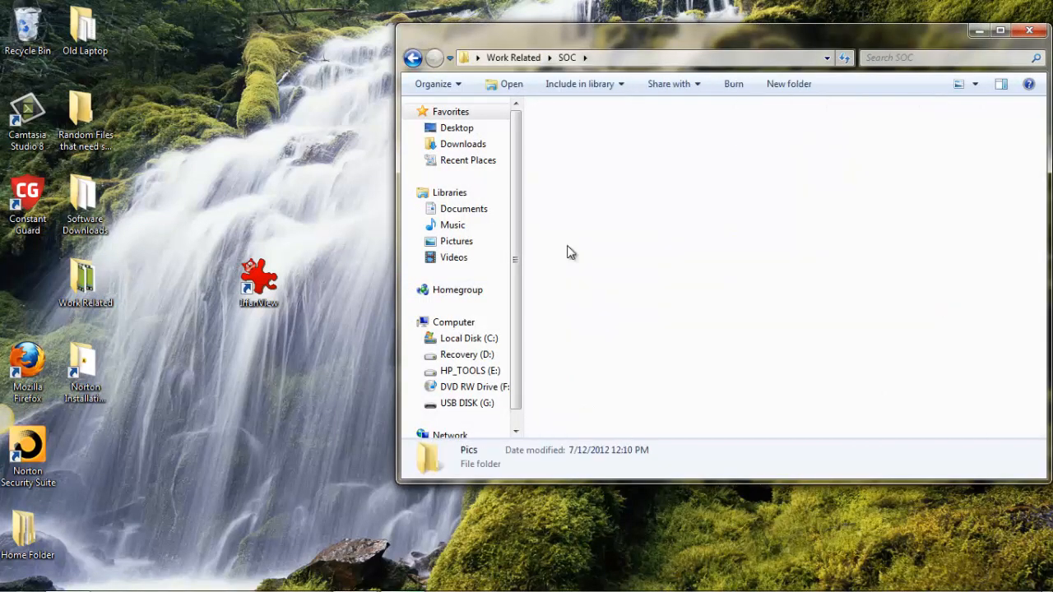
mouse_move(646, 119)
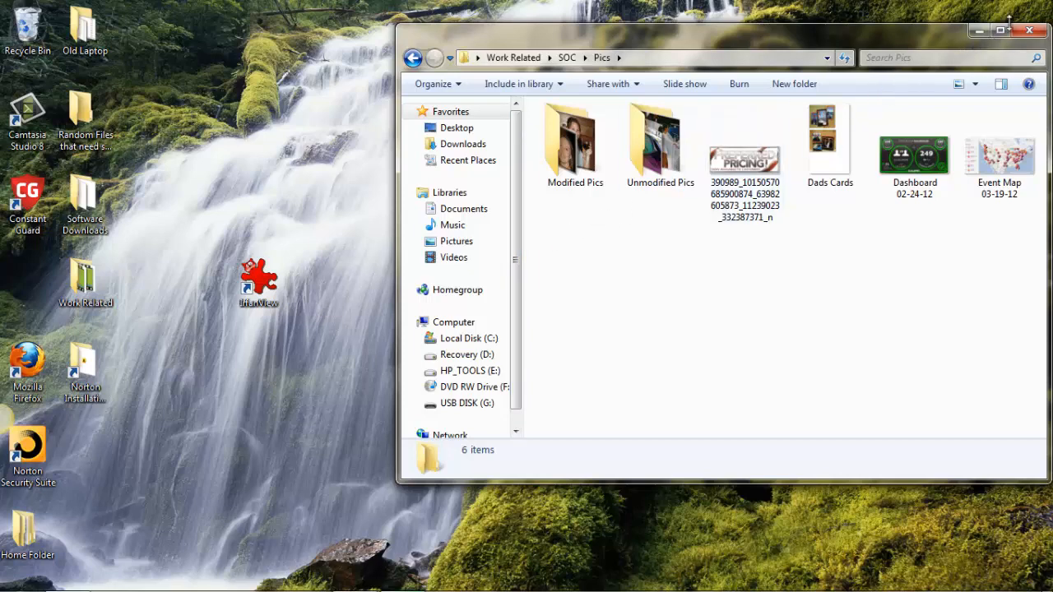
left_click(1031, 31)
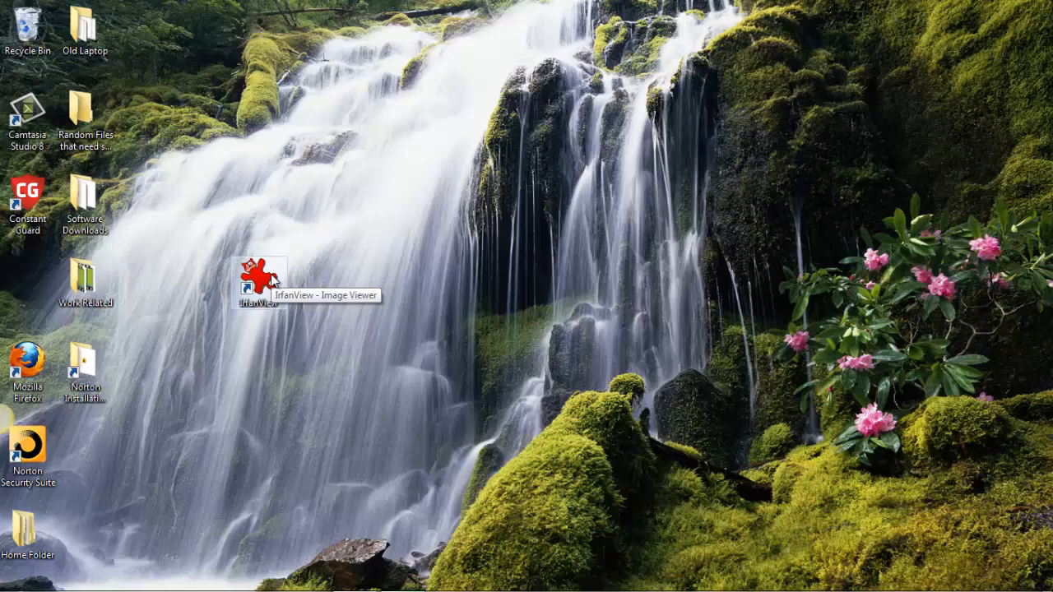
Launch IrfanView and open the picture 12763 from the Unmodified Pics folder
double_click(259, 280)
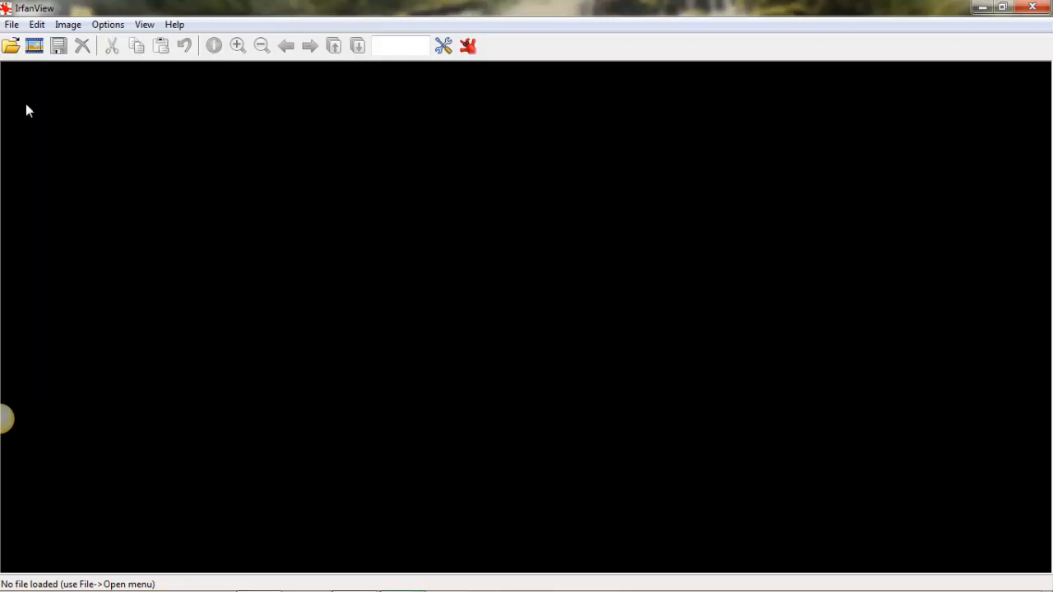
left_click(12, 25)
left_click(53, 42)
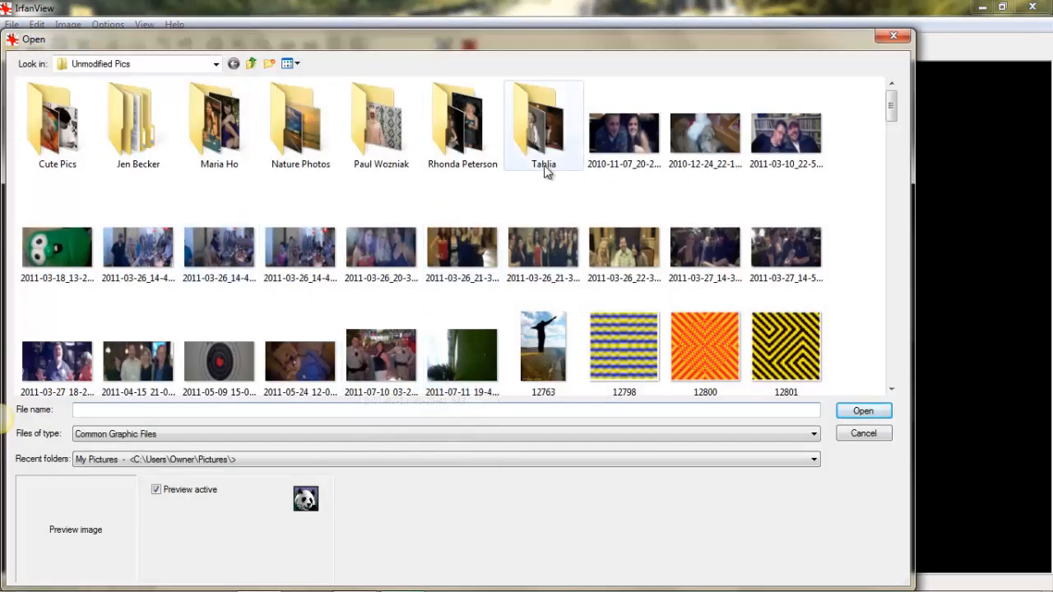
double_click(556, 375)
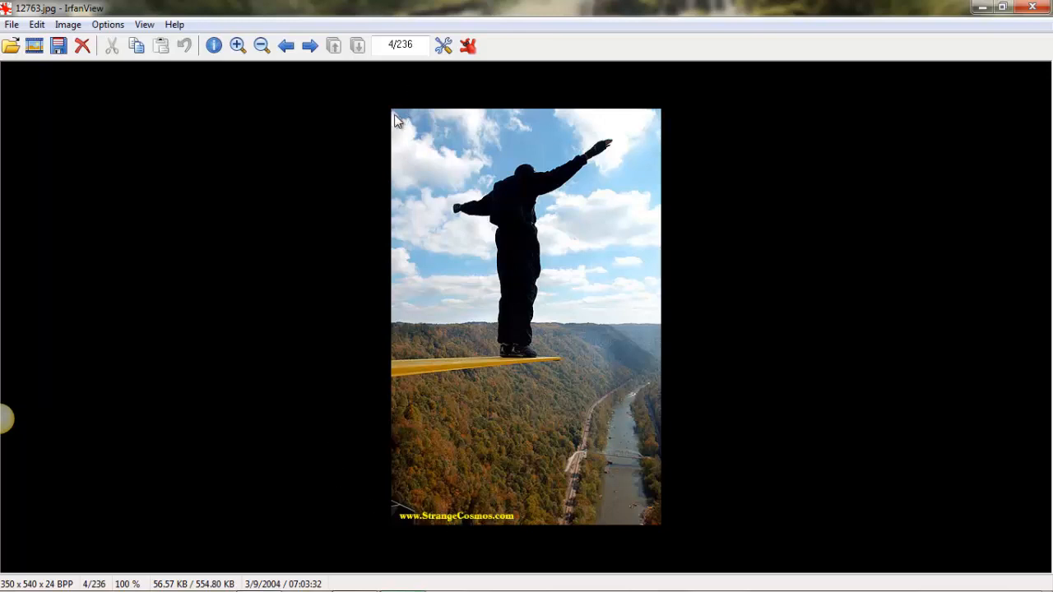
Crop the picture to a selection of about 332 x 508 pixels that excludes the website caption along its lower edge
left_click_drag(395, 115, 651, 505)
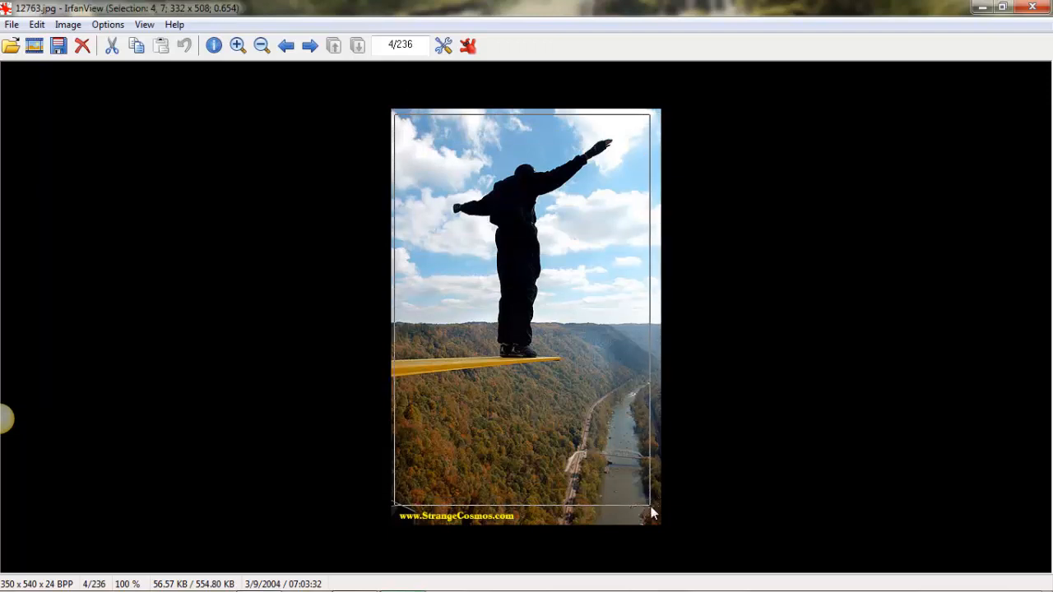
left_click(37, 26)
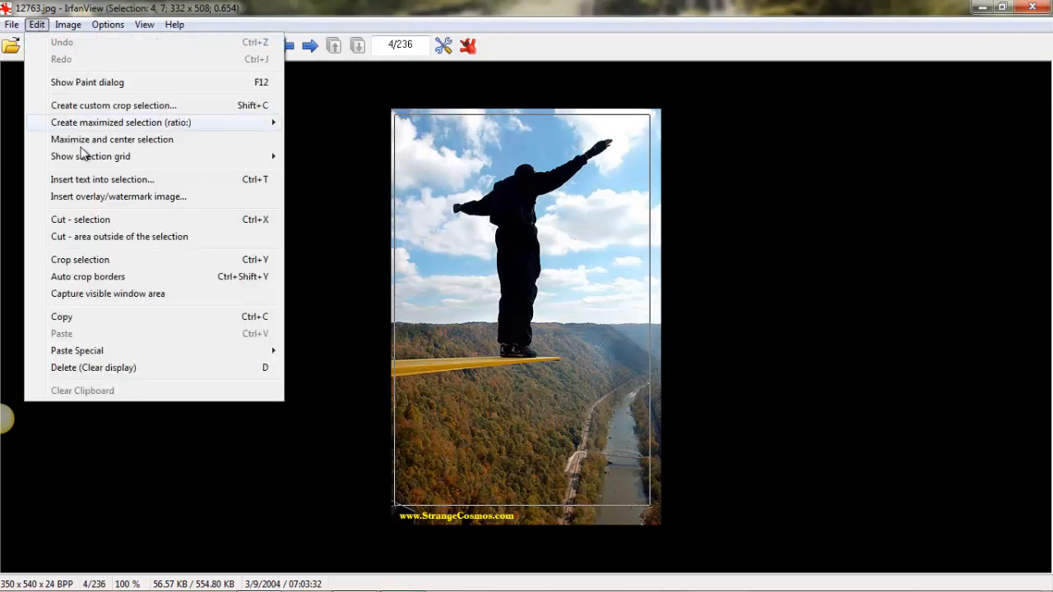
left_click(104, 262)
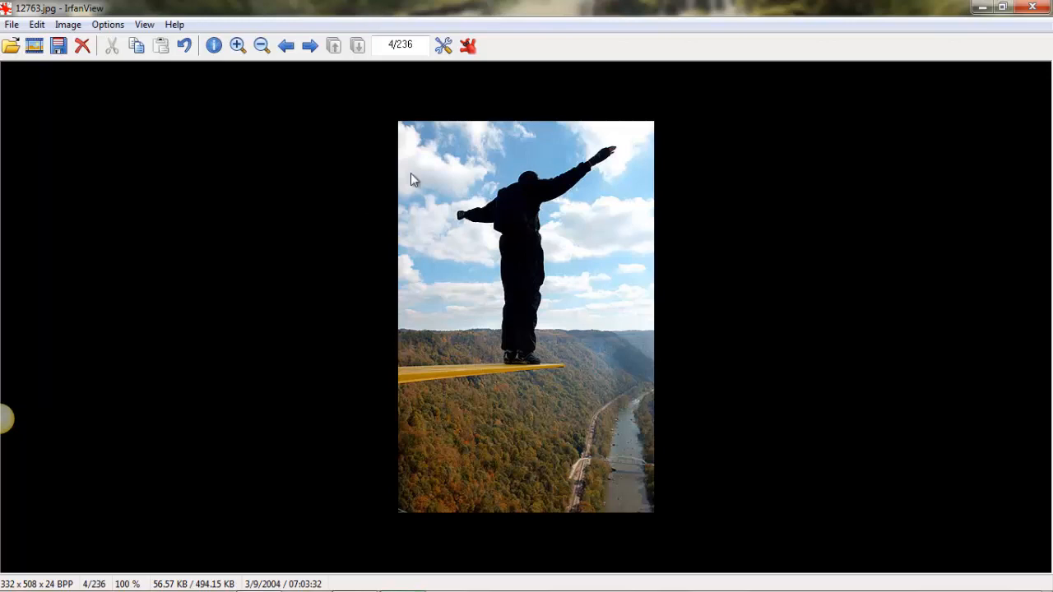
Zoom in on the cropped picture and zoom back out to 121 %
left_click(239, 46)
left_click(239, 46)
left_click(239, 46)
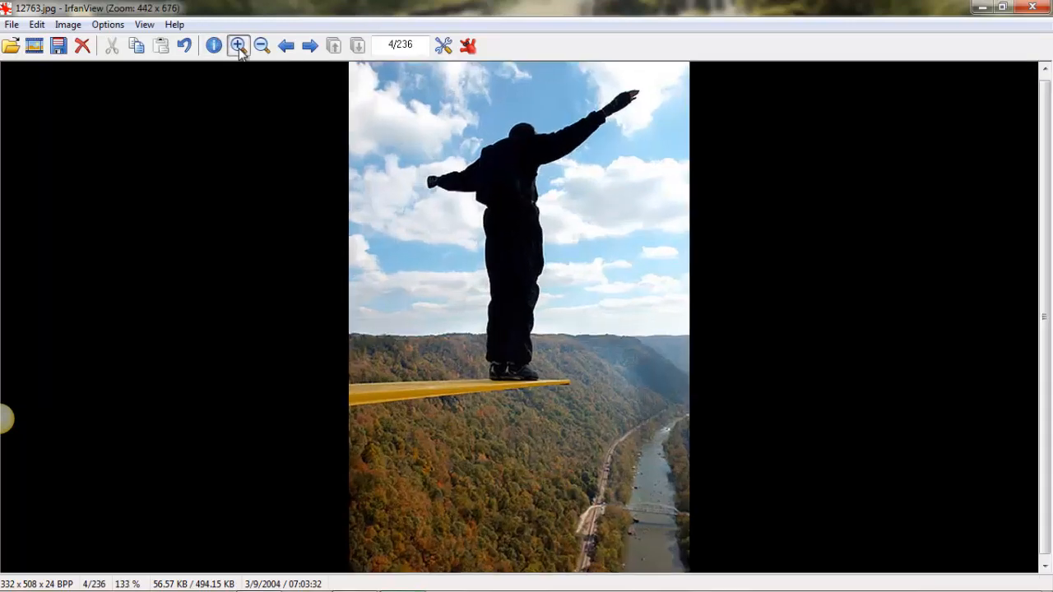
left_click(239, 46)
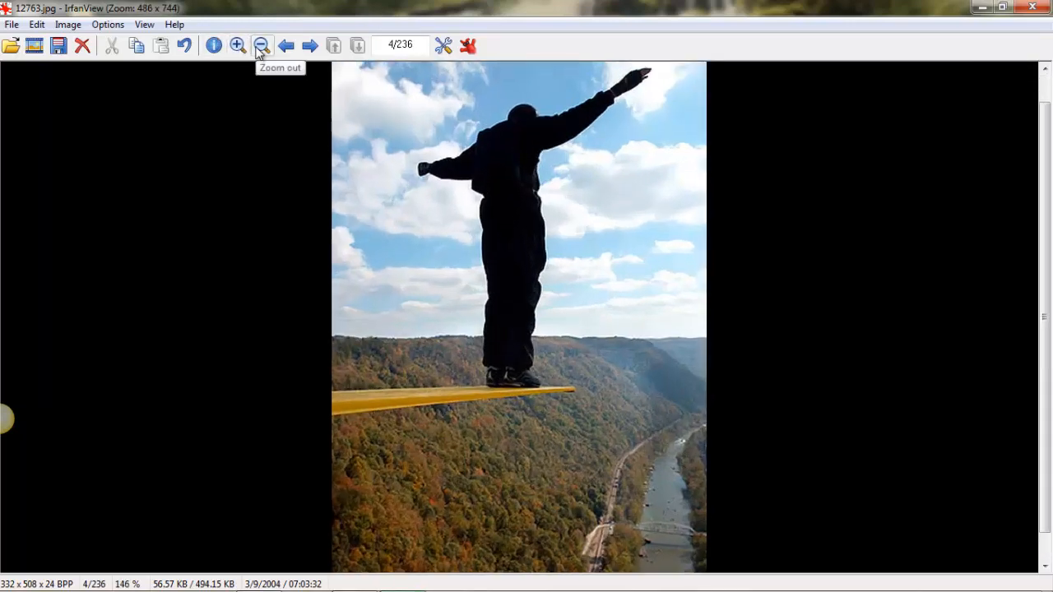
left_click(267, 48)
left_click(267, 47)
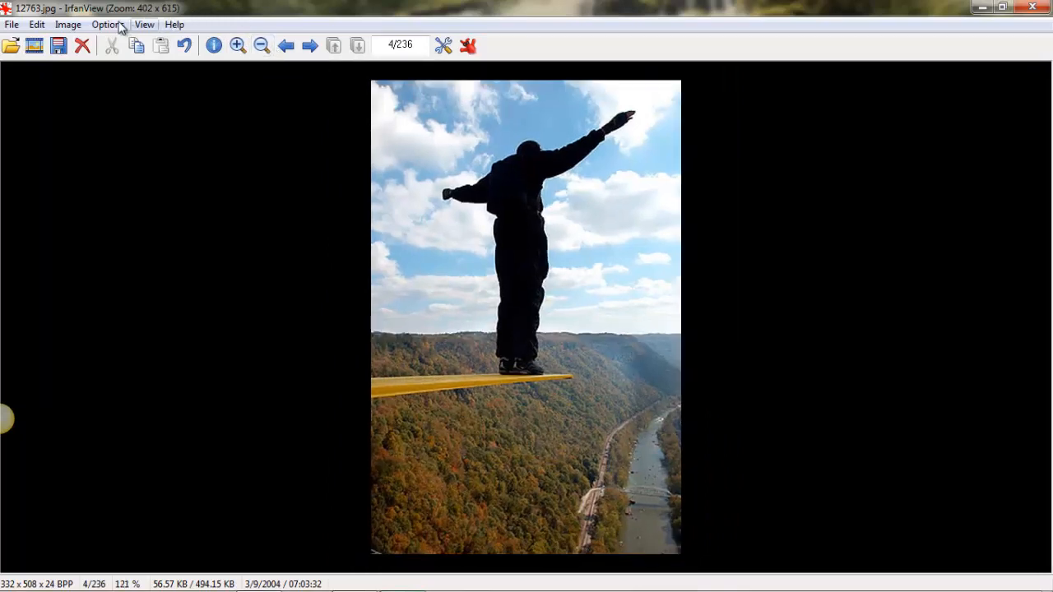
Preview several frame styles for the picture, choose Red gradient (with inner + outer color) and set the outer border size to 8 pixels
left_click(68, 26)
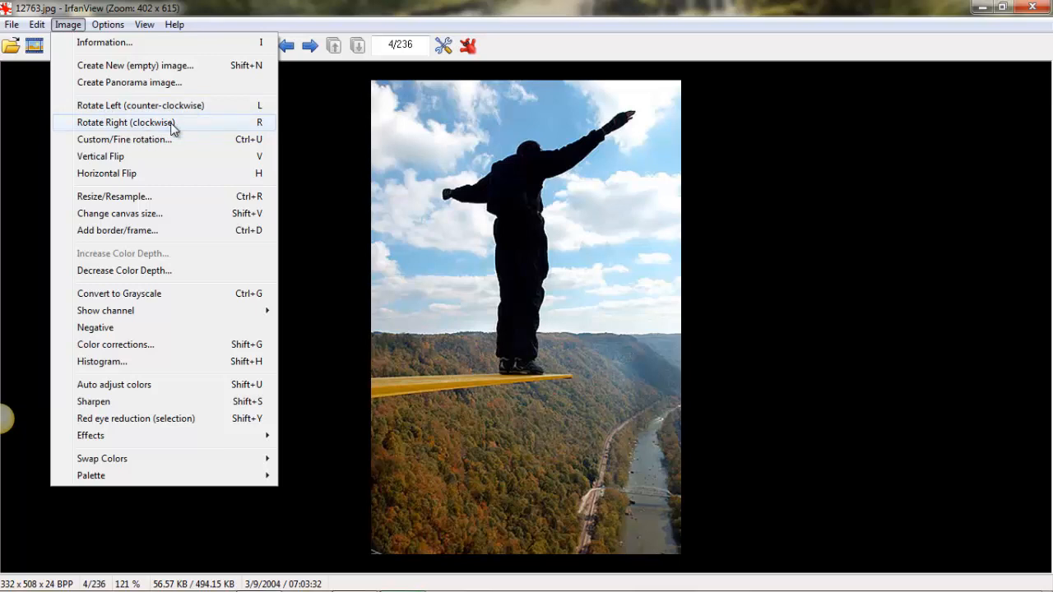
left_click(153, 234)
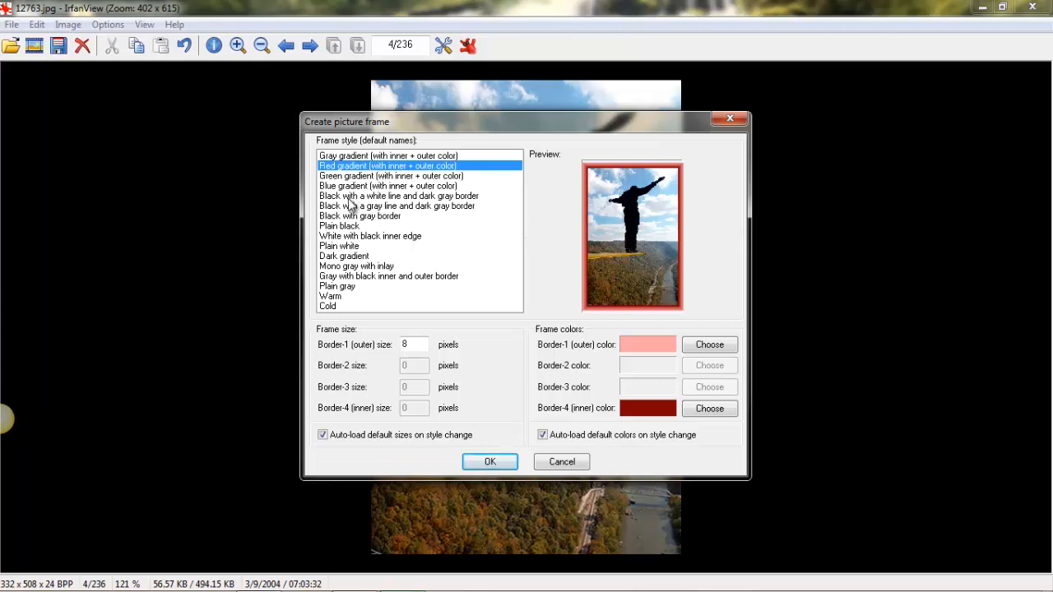
left_click(346, 236)
left_click(344, 287)
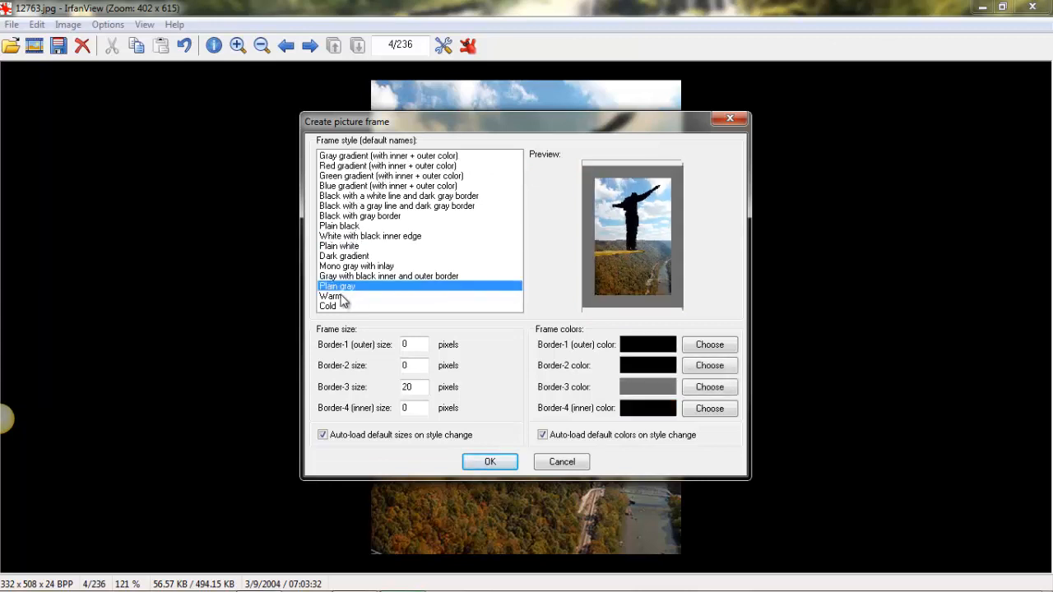
left_click(340, 297)
left_click(337, 307)
left_click(349, 267)
left_click(354, 215)
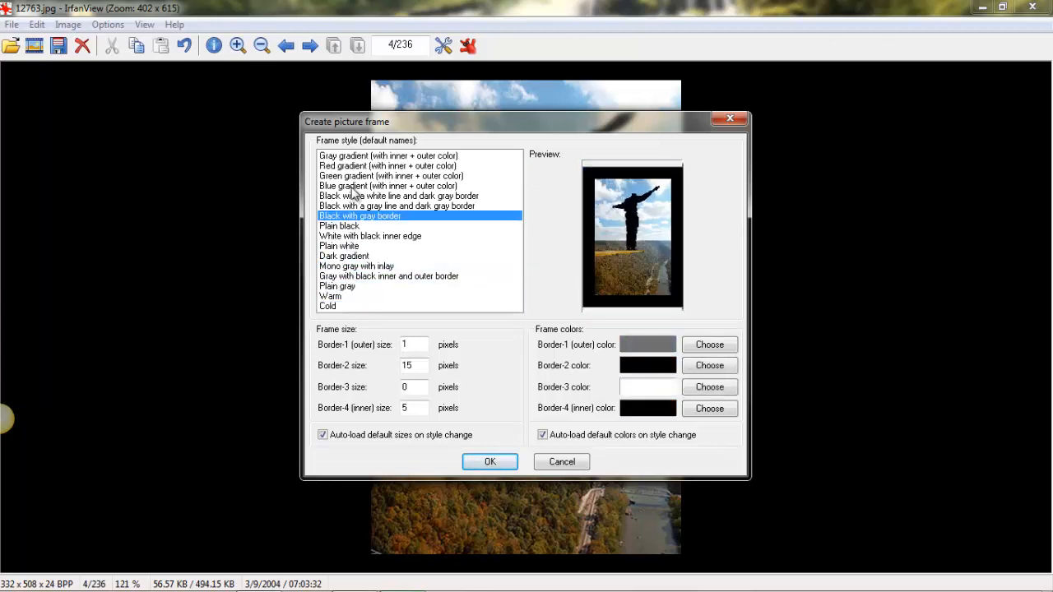
left_click(356, 175)
left_click(360, 166)
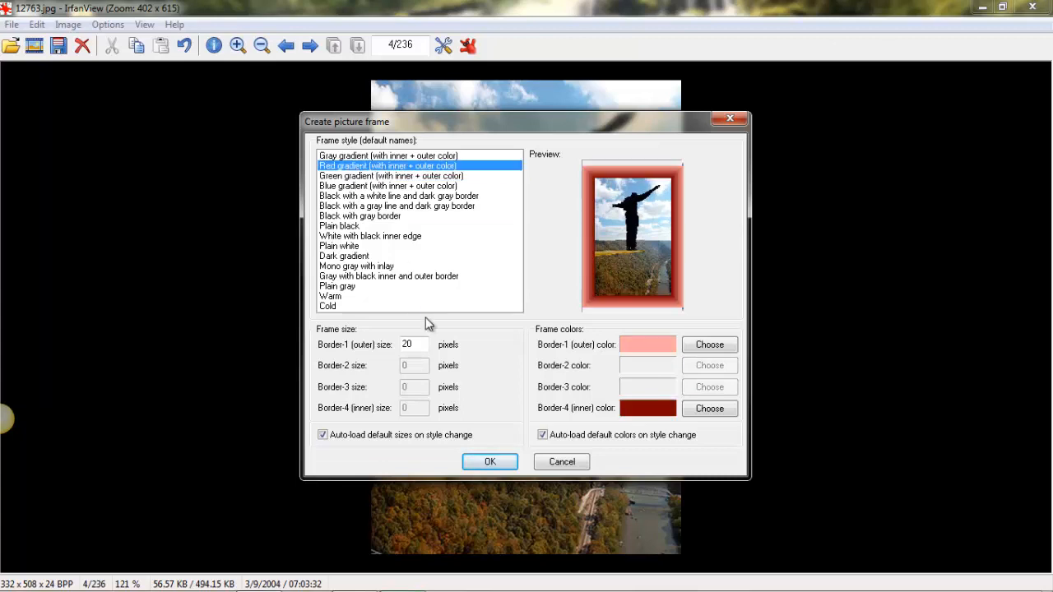
double_click(425, 344)
type("8")
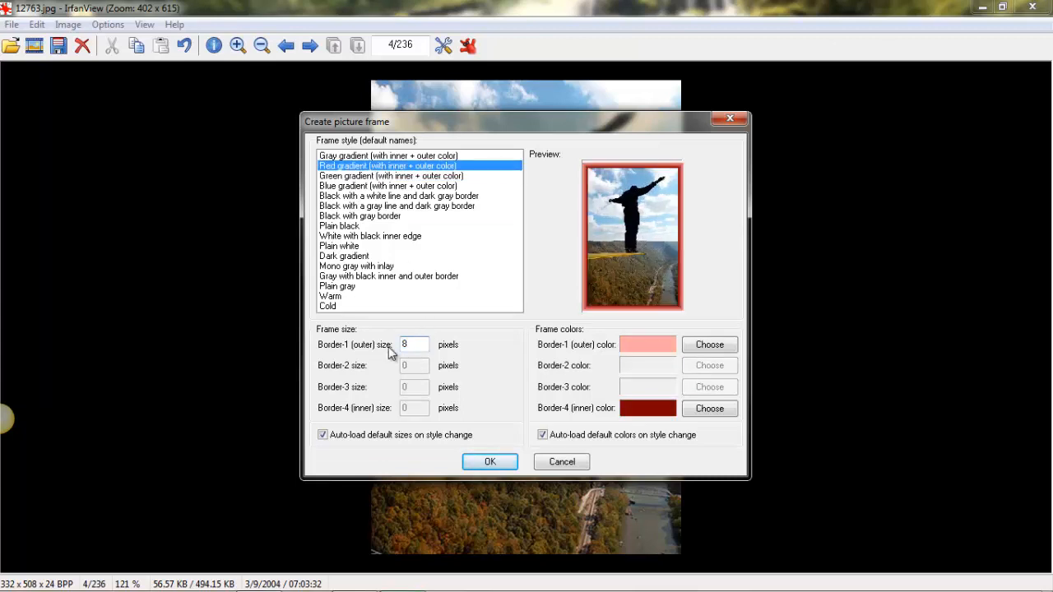
Set the frame's outer border color to a darker red with RGB values 206, 0, 0
left_click(710, 346)
left_click(640, 218)
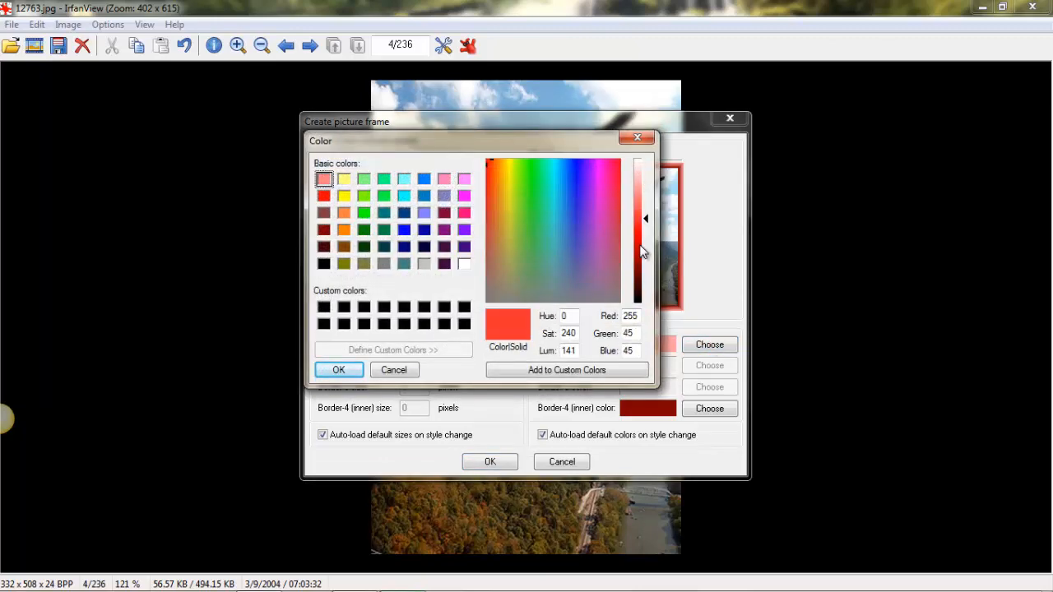
left_click(641, 245)
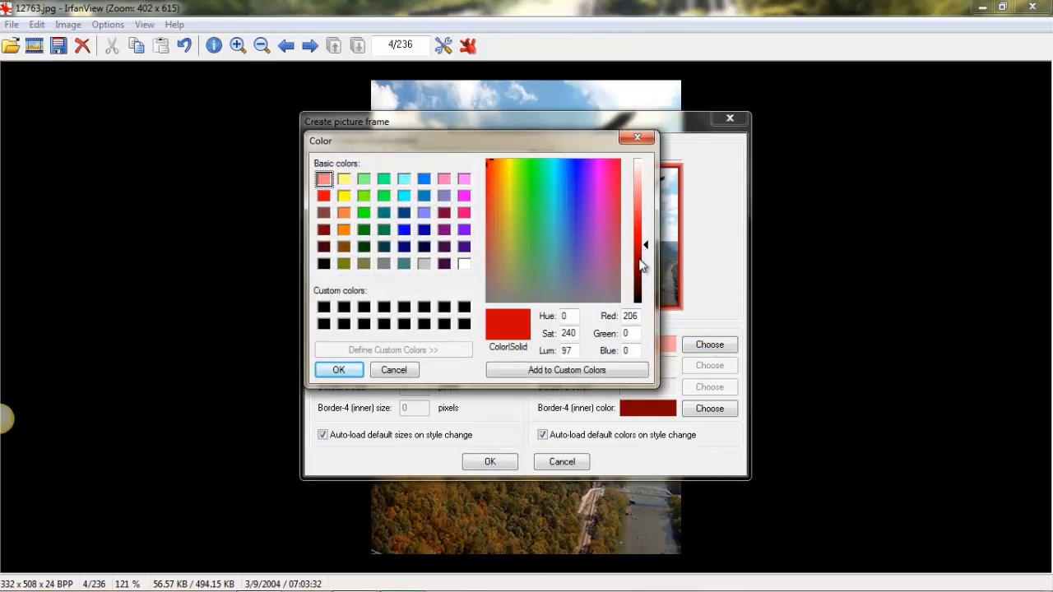
left_click(339, 371)
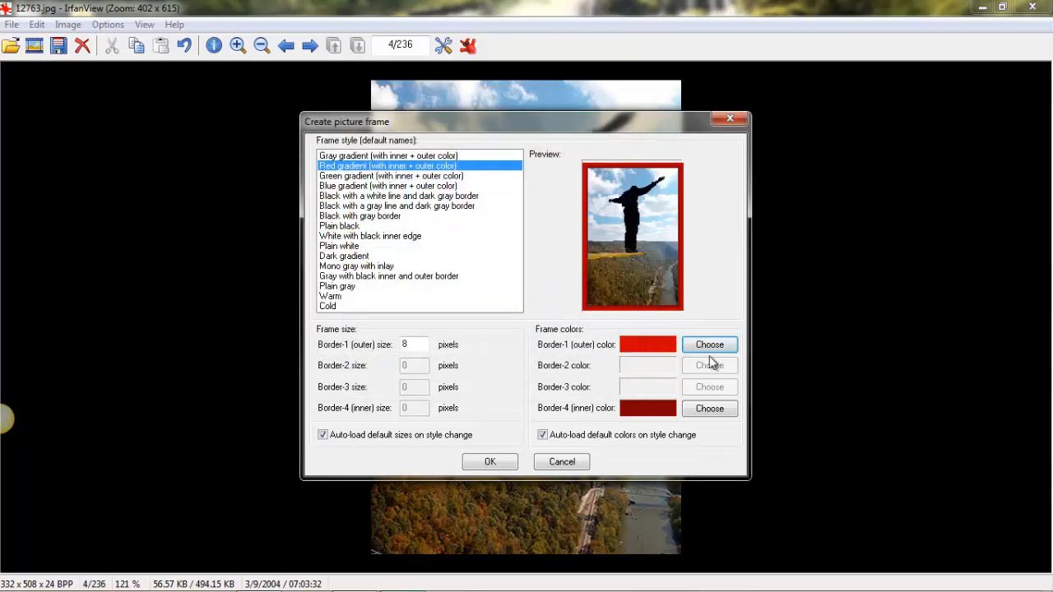
Set the frame's outer border color to an olive yellow (RGB 180, 193, 13) and apply the frame to the picture
left_click(712, 351)
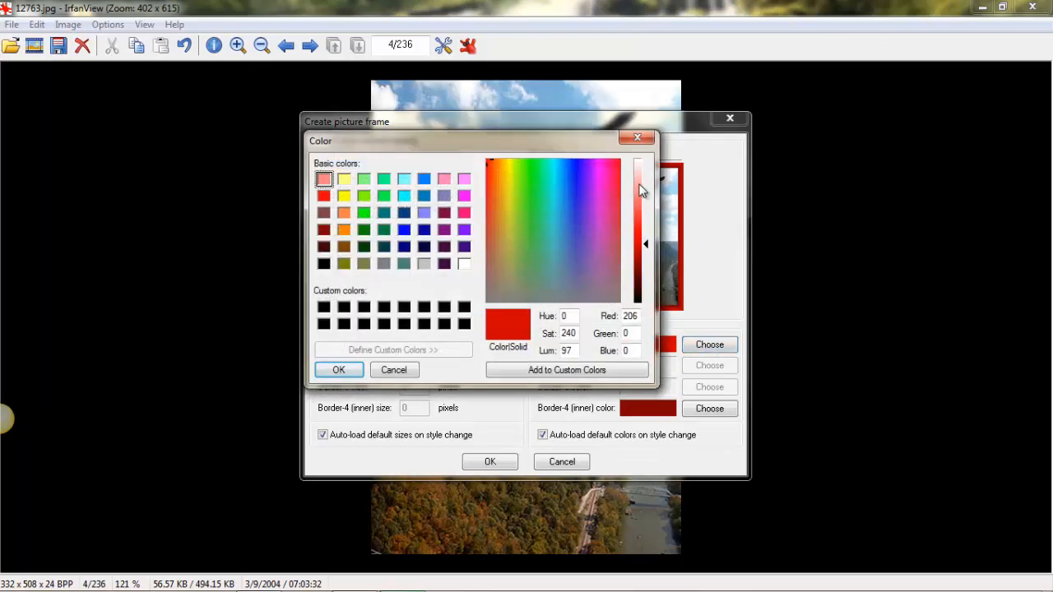
left_click(511, 178)
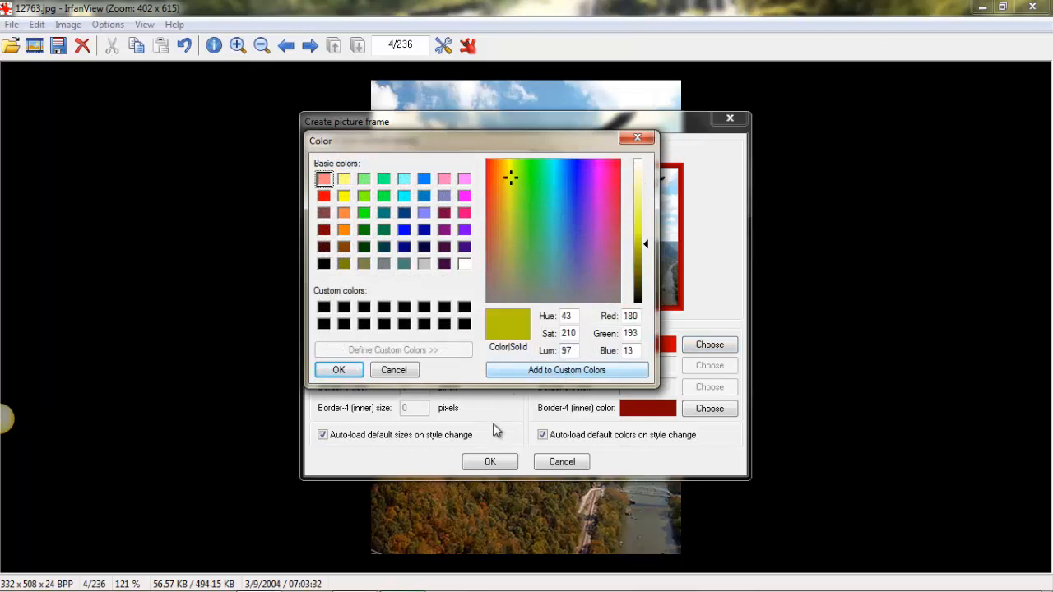
left_click(339, 371)
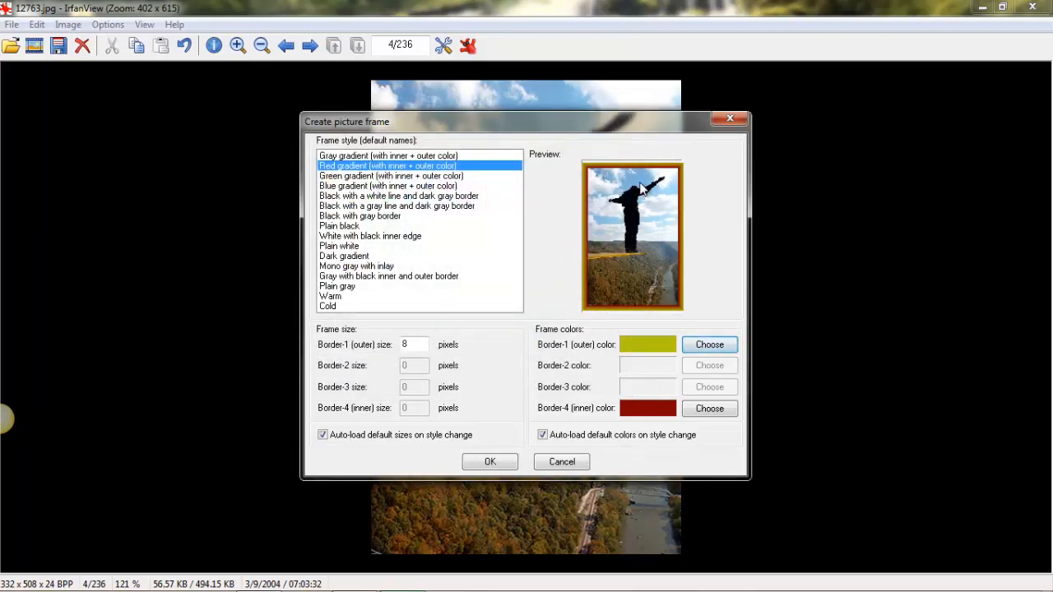
left_click(504, 463)
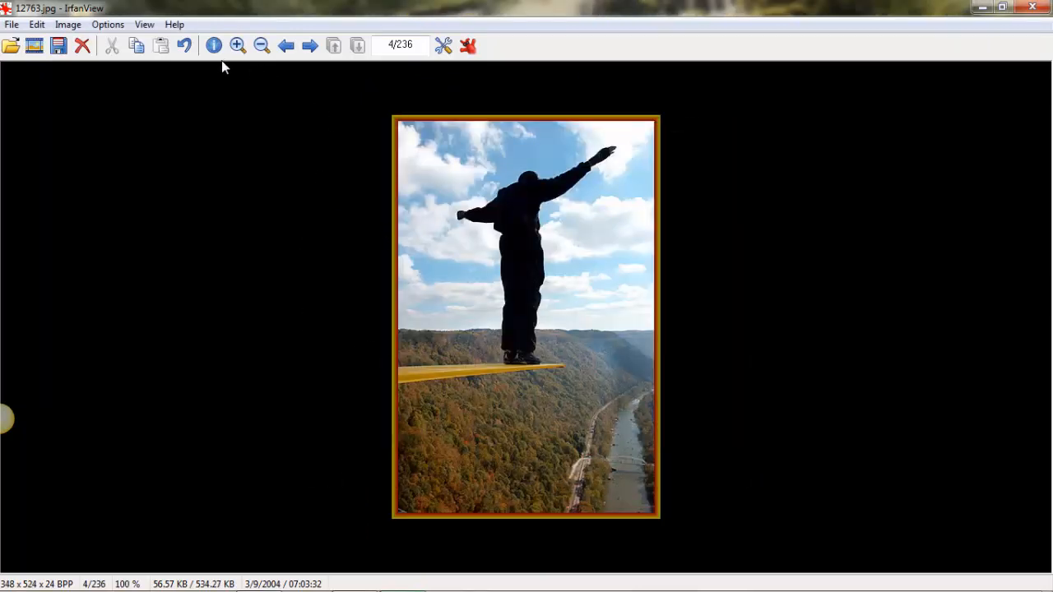
Undo the picture frame and add it again with the same border settings
left_click(186, 47)
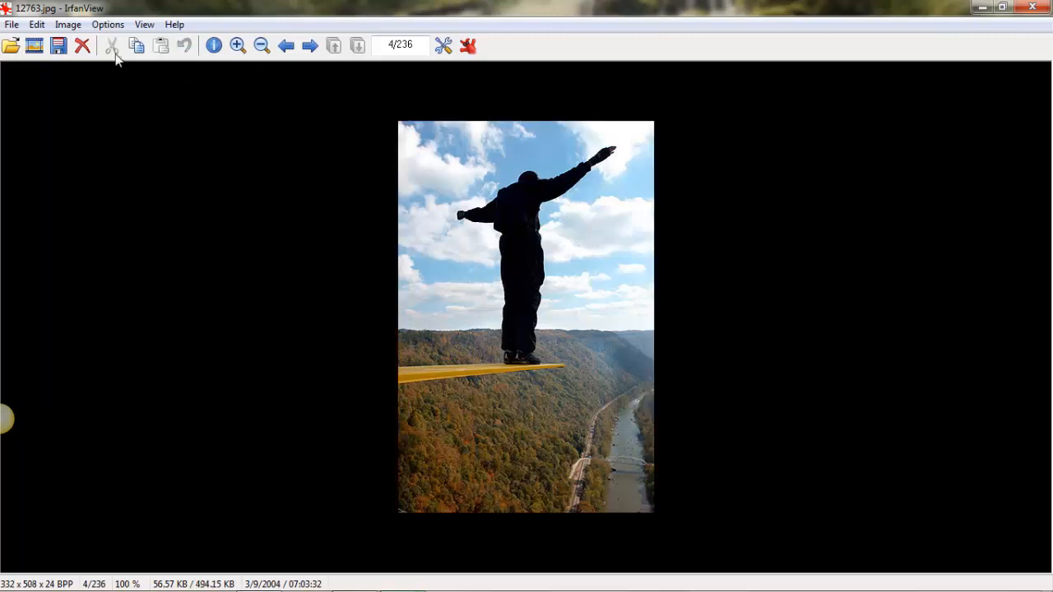
left_click(71, 27)
left_click(132, 235)
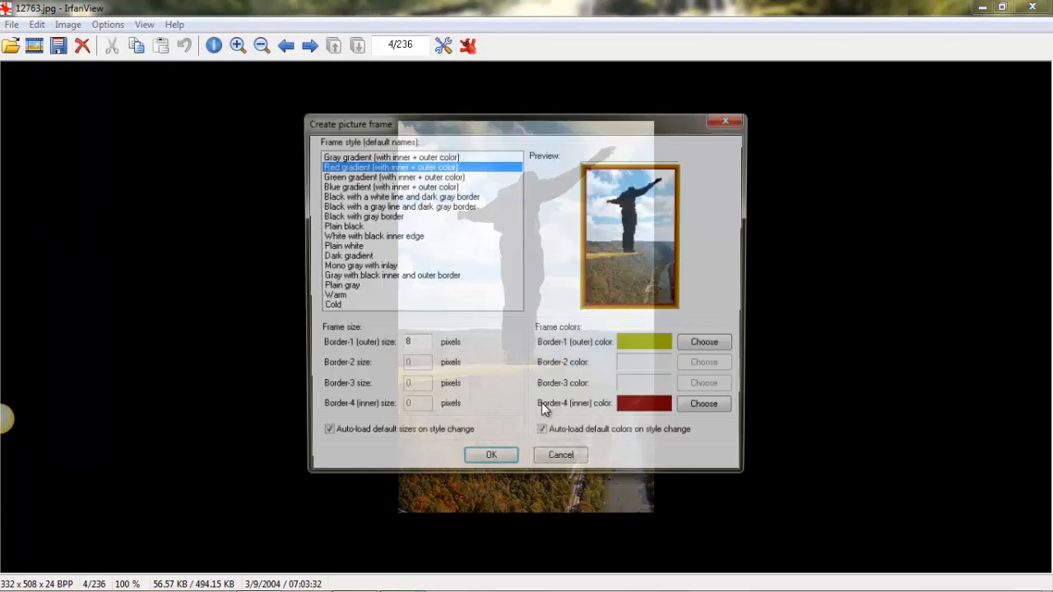
left_click(490, 462)
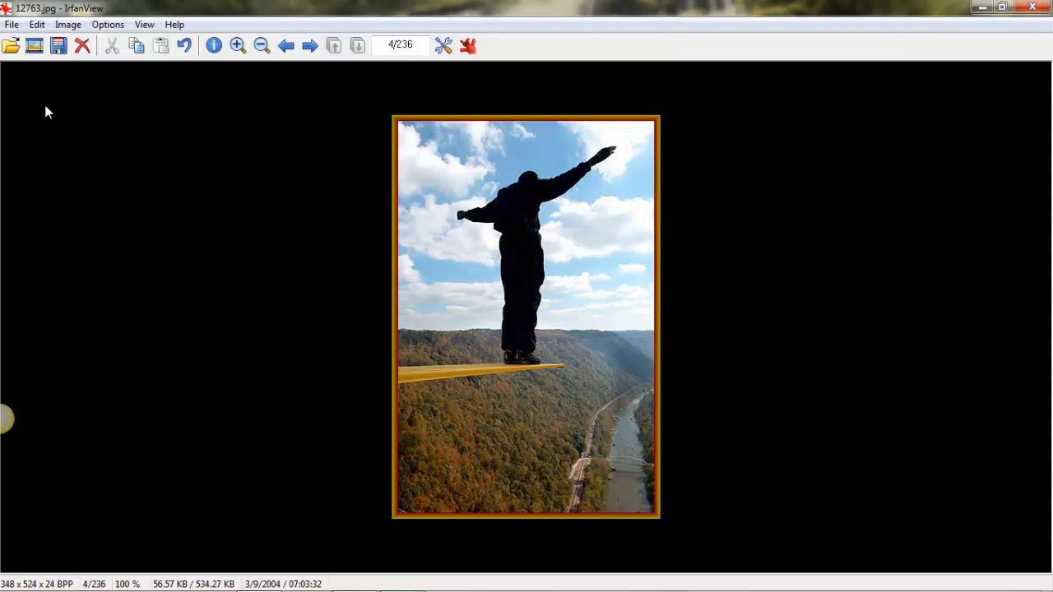
Try the half and double size presets for the framed picture in the Resize/Resample settings, leaving without applying them
left_click(68, 25)
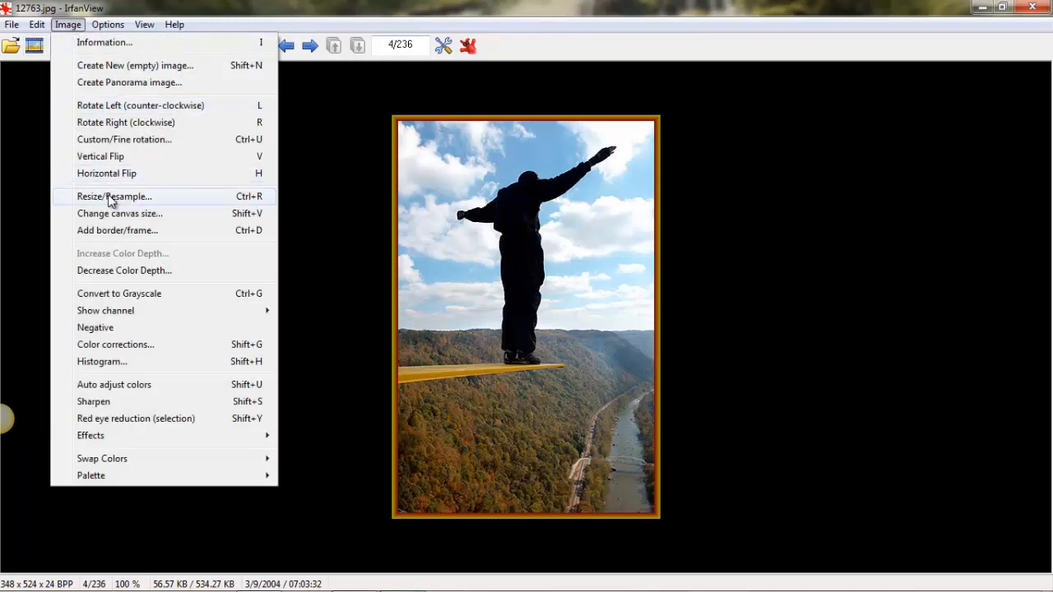
left_click(135, 197)
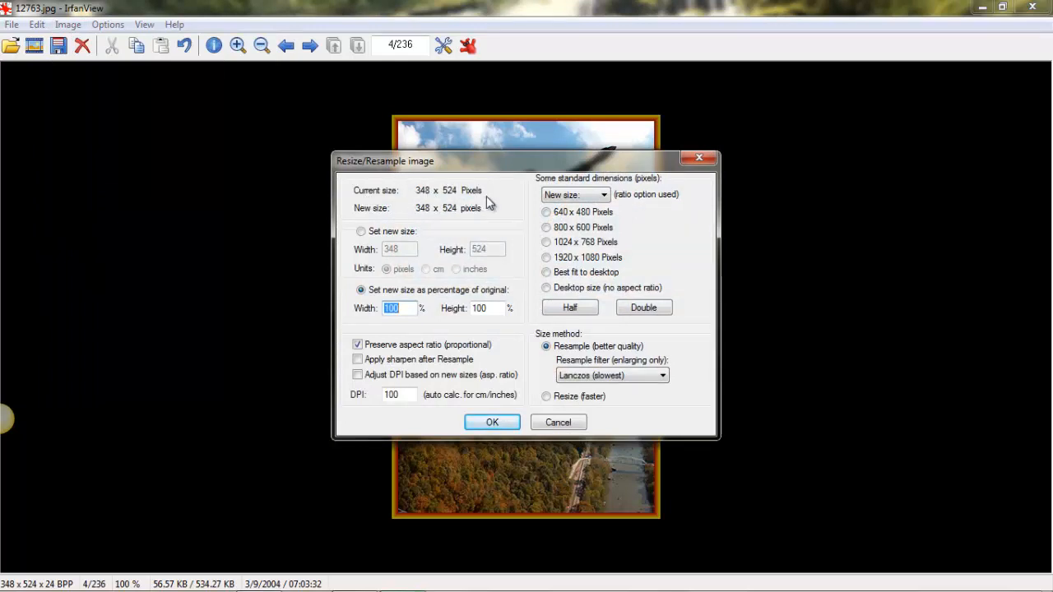
left_click(361, 231)
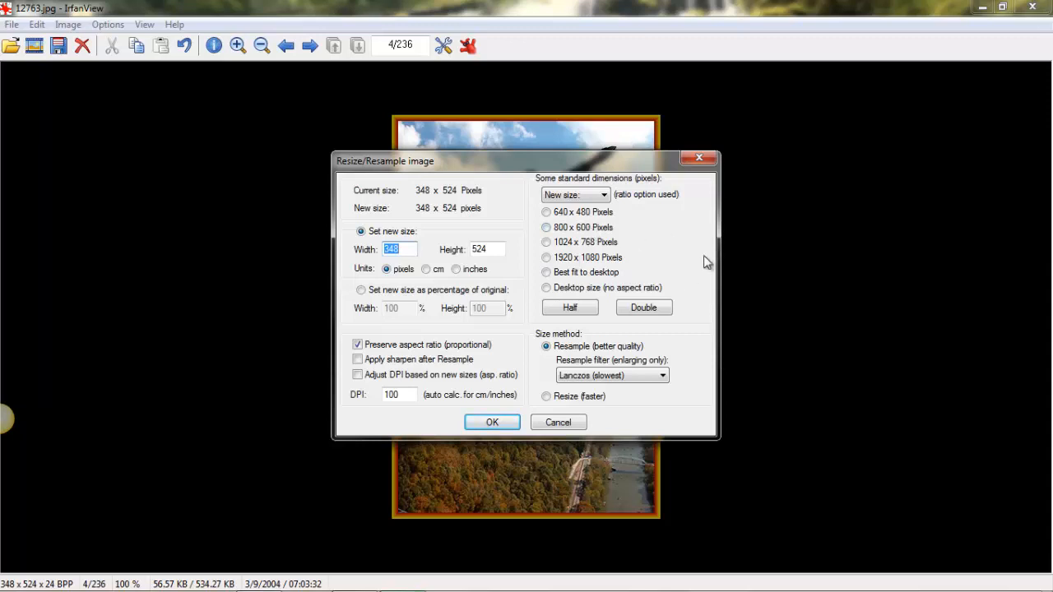
left_click(573, 310)
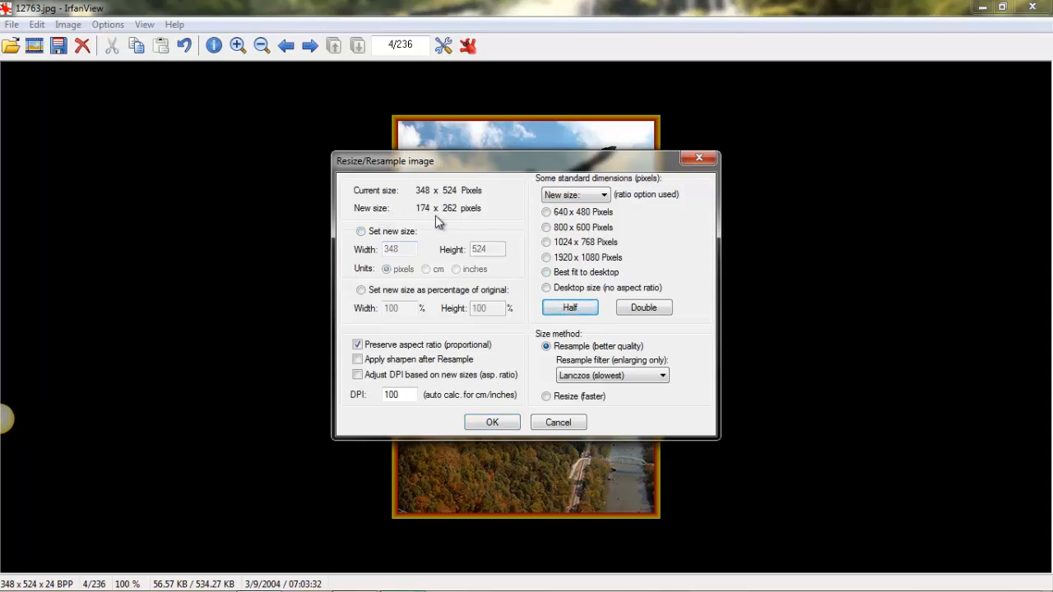
left_click(651, 311)
left_click(671, 317)
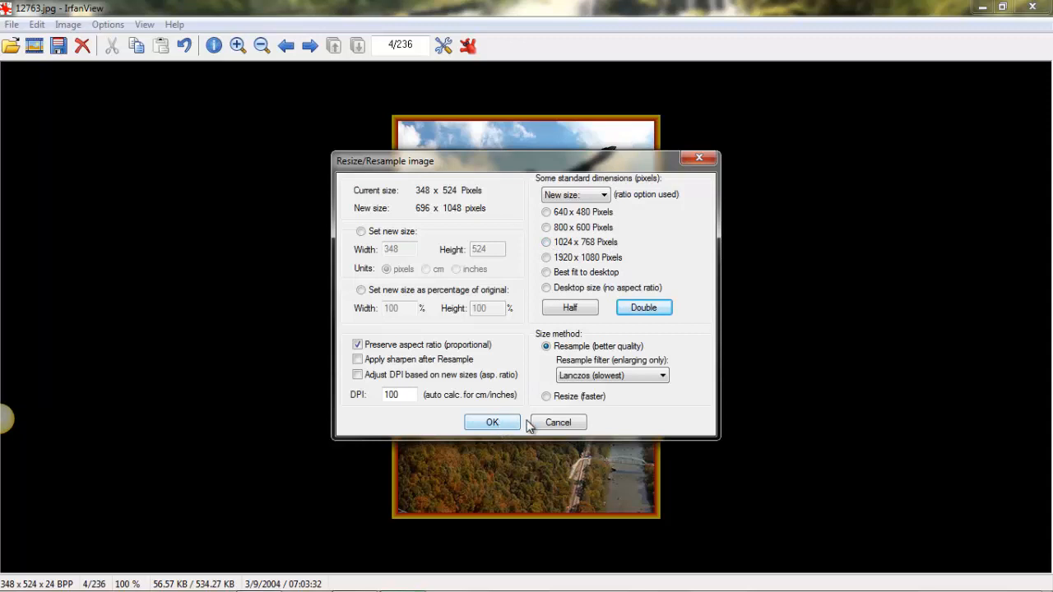
left_click(557, 421)
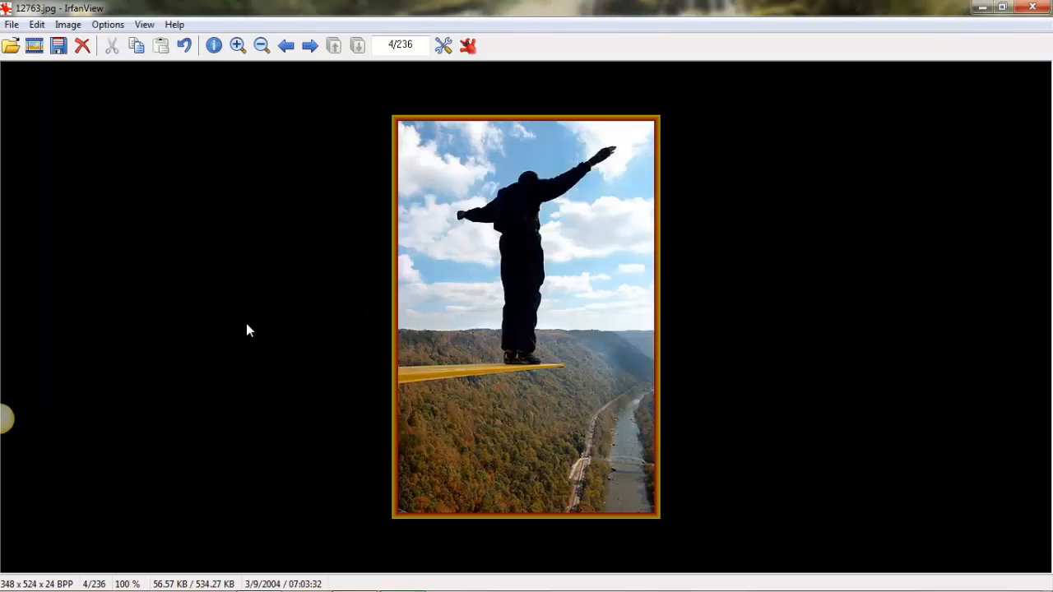
Open the picture 2011-04-15_21-05-19_410.jpg from the Unmodified Pics folder
left_click(14, 26)
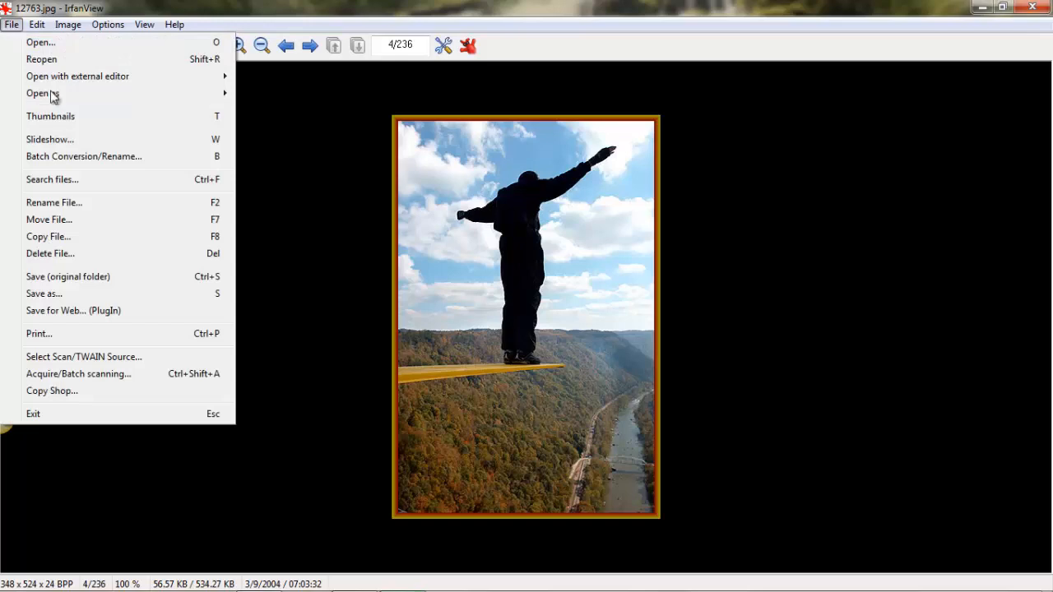
left_click(32, 47)
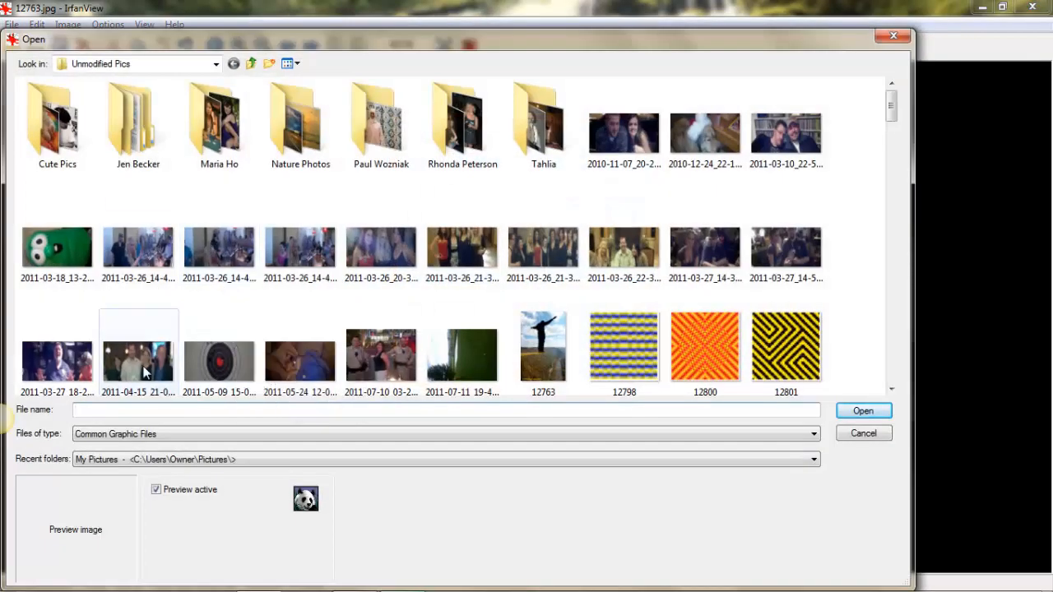
double_click(132, 364)
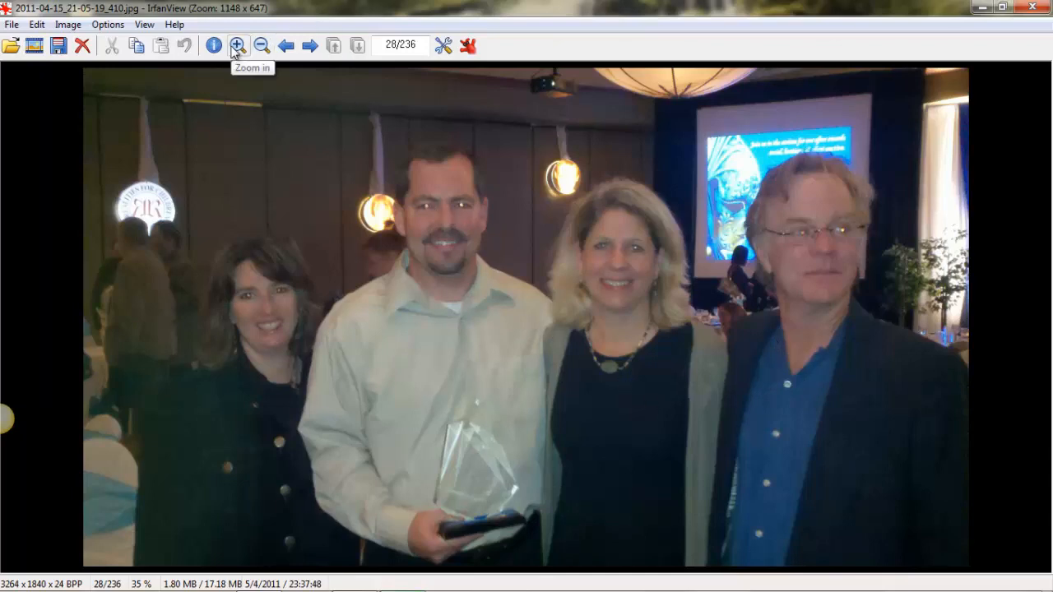
Apply red eye reduction to a selection of about 18 x 22 pixels around the left-hand eye of the man in the light shirt
left_click(236, 51)
left_click(236, 52)
left_click(236, 51)
left_click(236, 52)
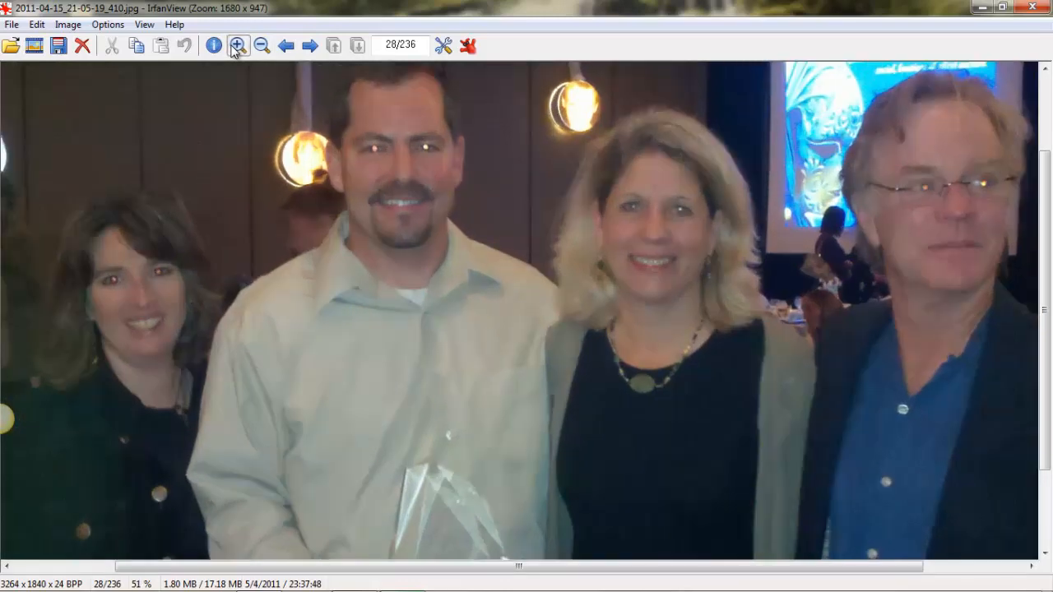
left_click(236, 50)
scroll(1002, 119, "up", 2)
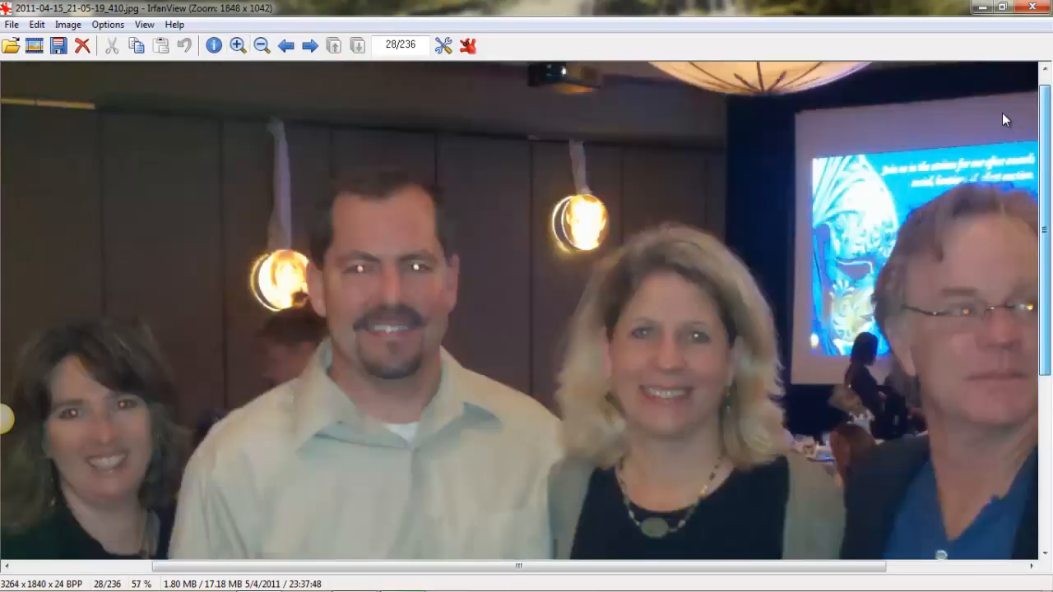
scroll(1003, 120, "up", 1)
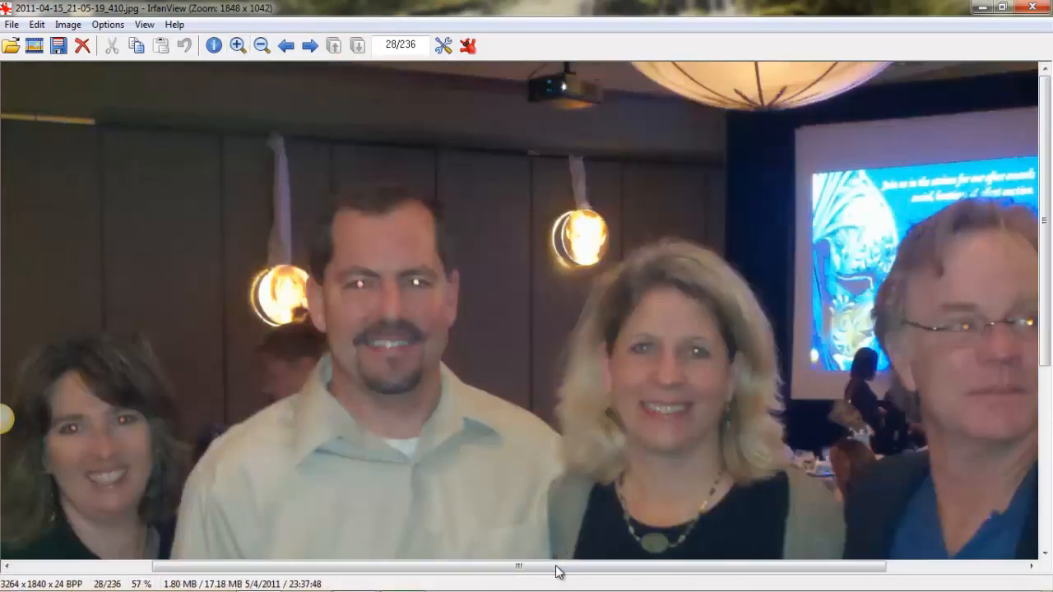
left_click_drag(559, 572, 421, 571)
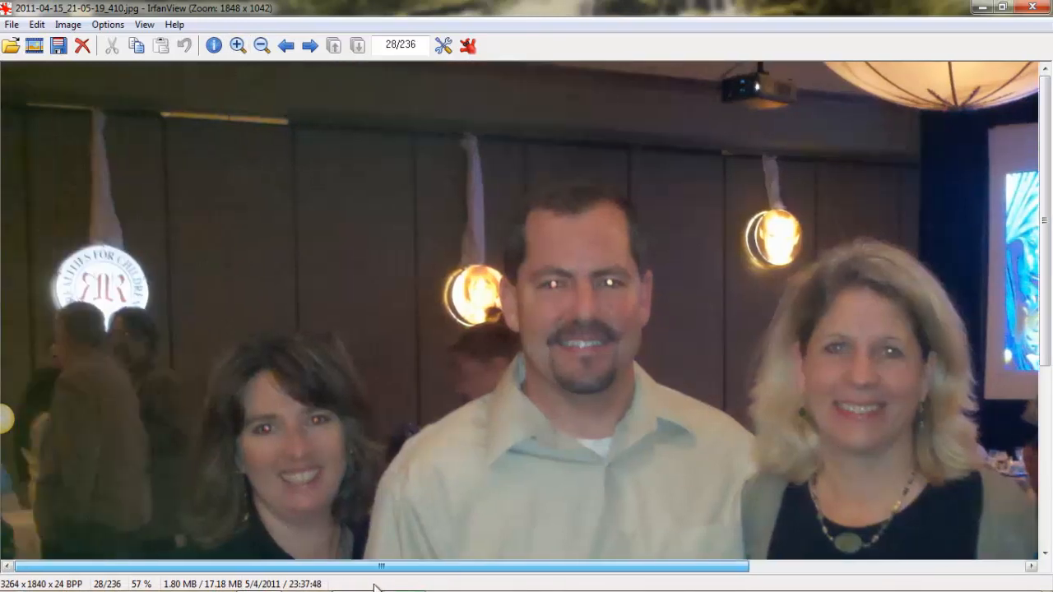
left_click(237, 49)
left_click(237, 50)
left_click(237, 49)
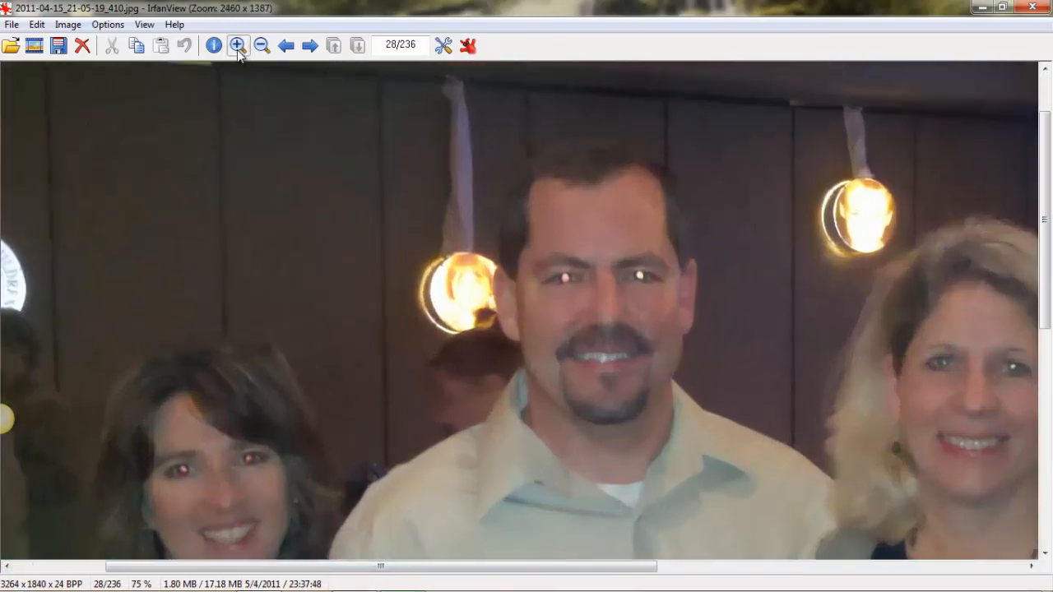
left_click(237, 50)
left_click(237, 49)
left_click(237, 50)
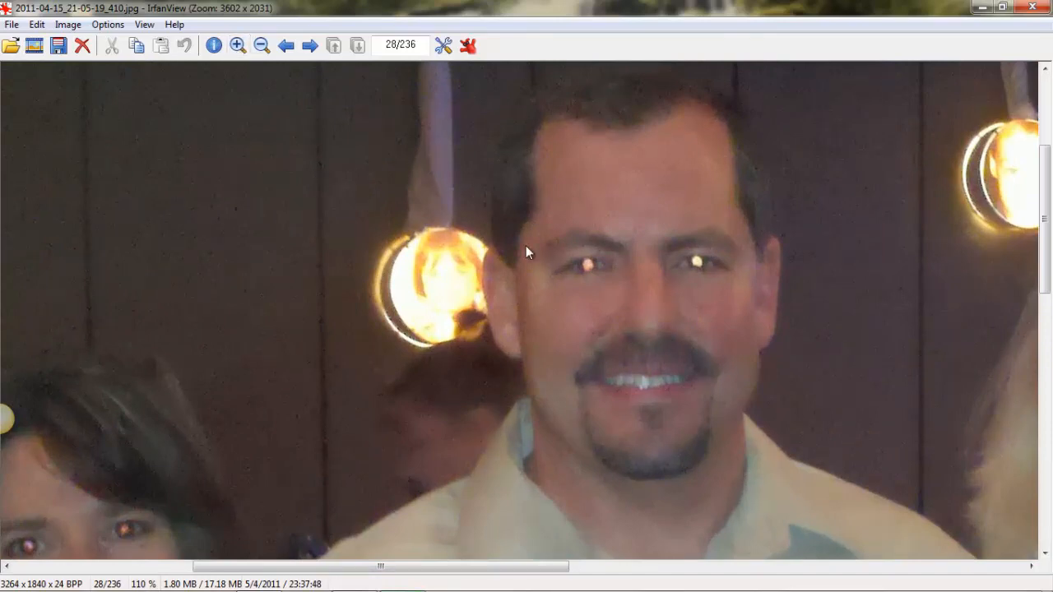
left_click_drag(580, 255, 594, 270)
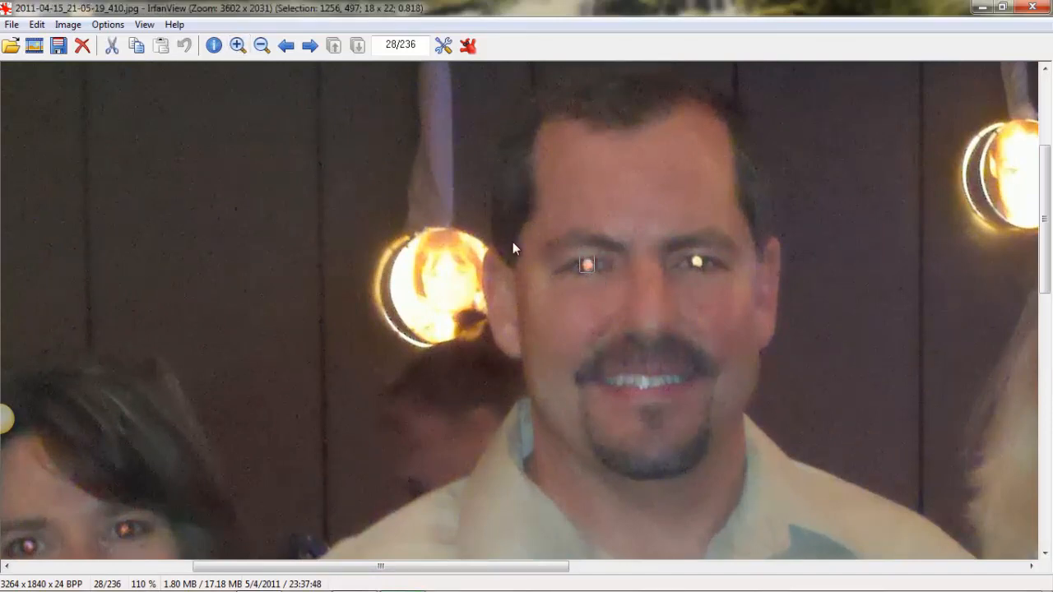
left_click(69, 26)
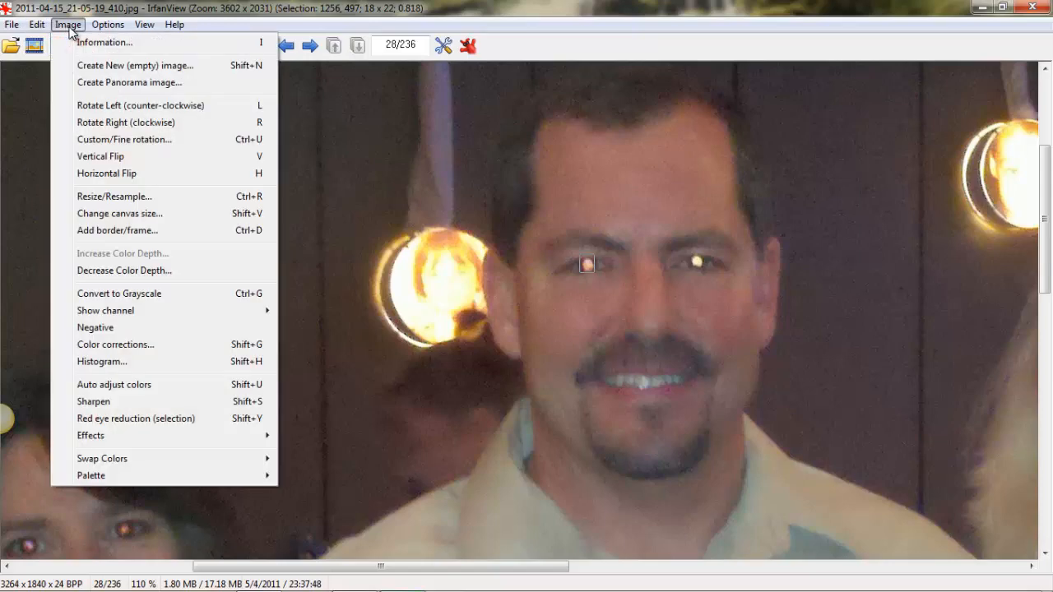
left_click(143, 420)
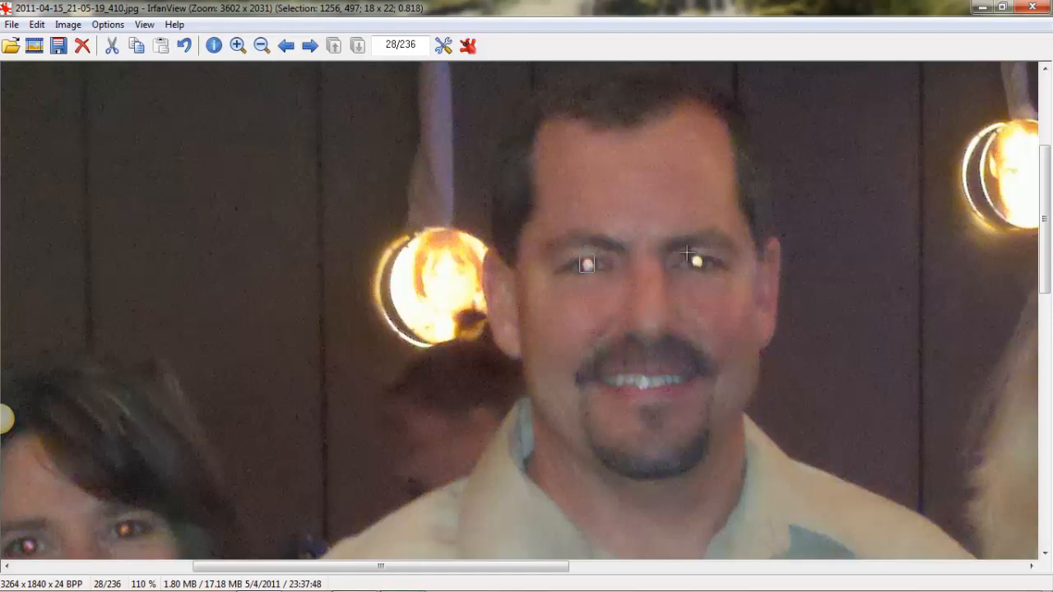
Apply red eye reduction to a selection of about 23 x 23 pixels around the same man's right-hand eye
left_click_drag(687, 256, 707, 274)
left_click_drag(707, 274, 706, 272)
left_click(68, 24)
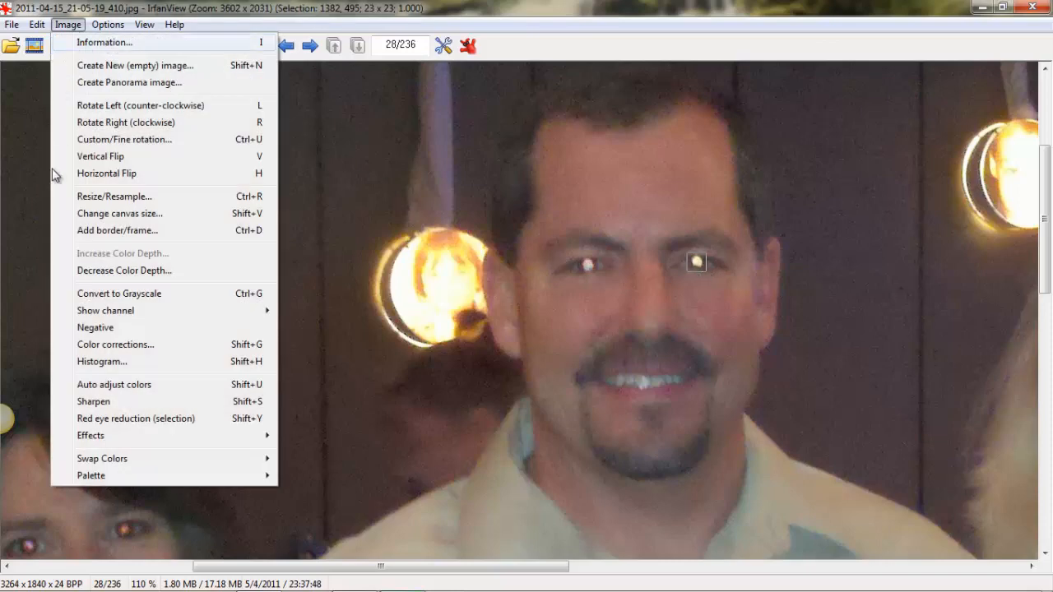
left_click(120, 421)
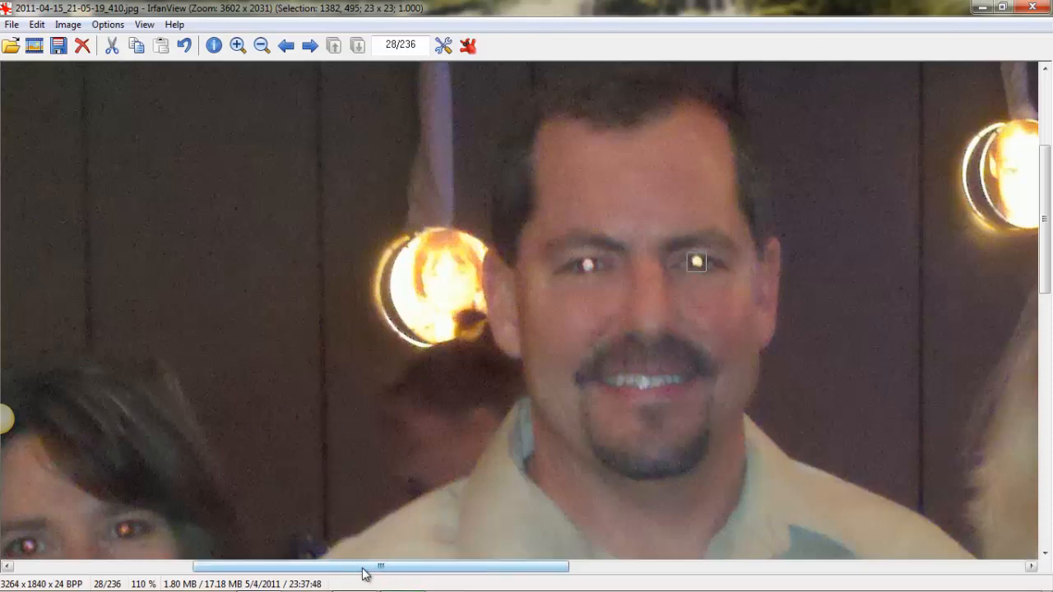
Apply red eye reduction to a selection of about 30 x 22 pixels around the dark-haired woman's left-hand eye
left_click_drag(363, 567, 185, 567)
left_click_drag(1047, 212, 1046, 311)
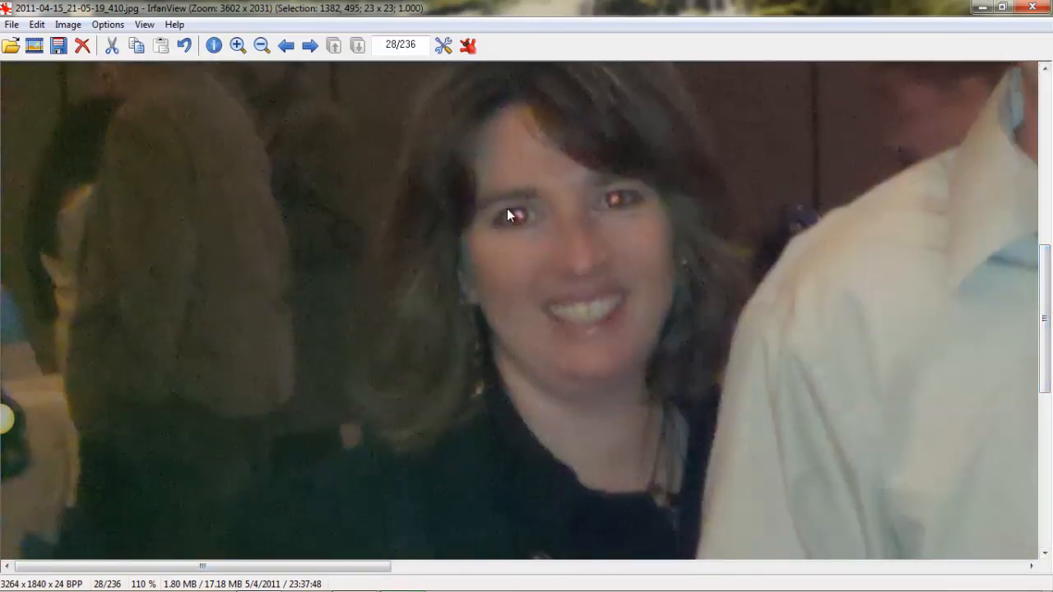
left_click_drag(506, 206, 531, 224)
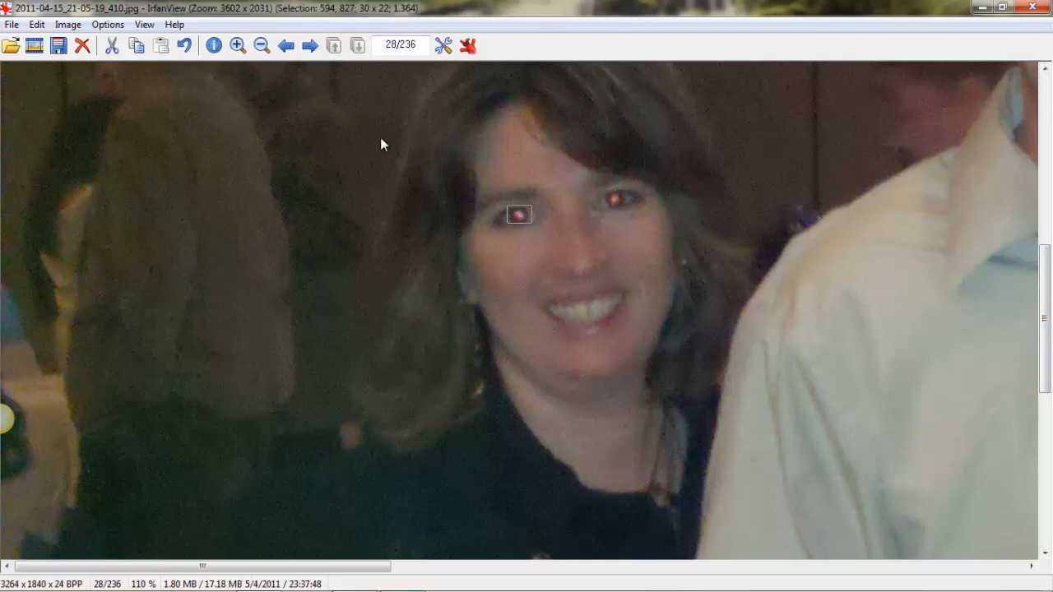
left_click(68, 24)
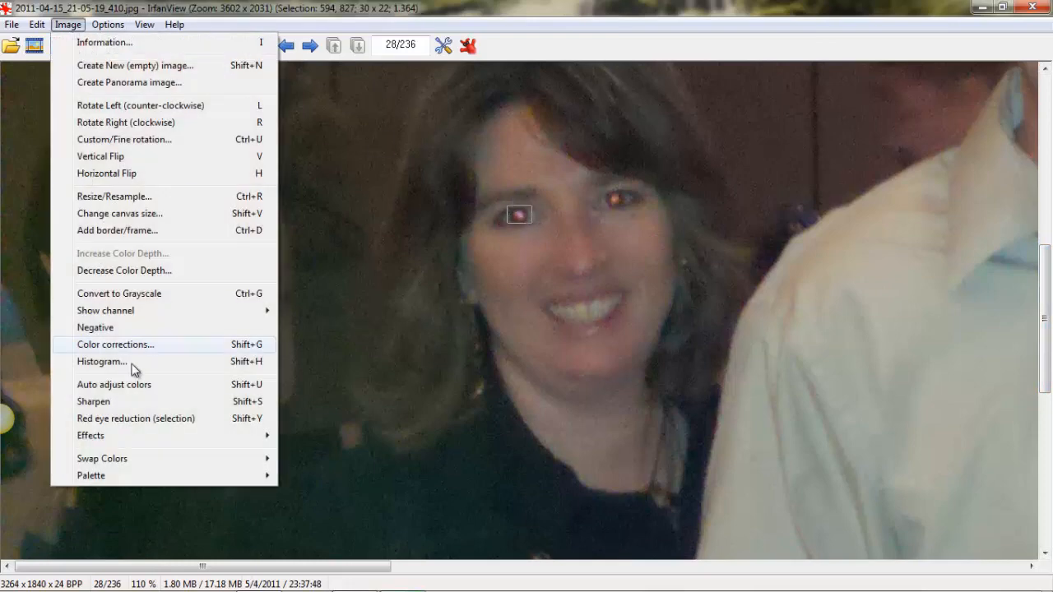
left_click(132, 418)
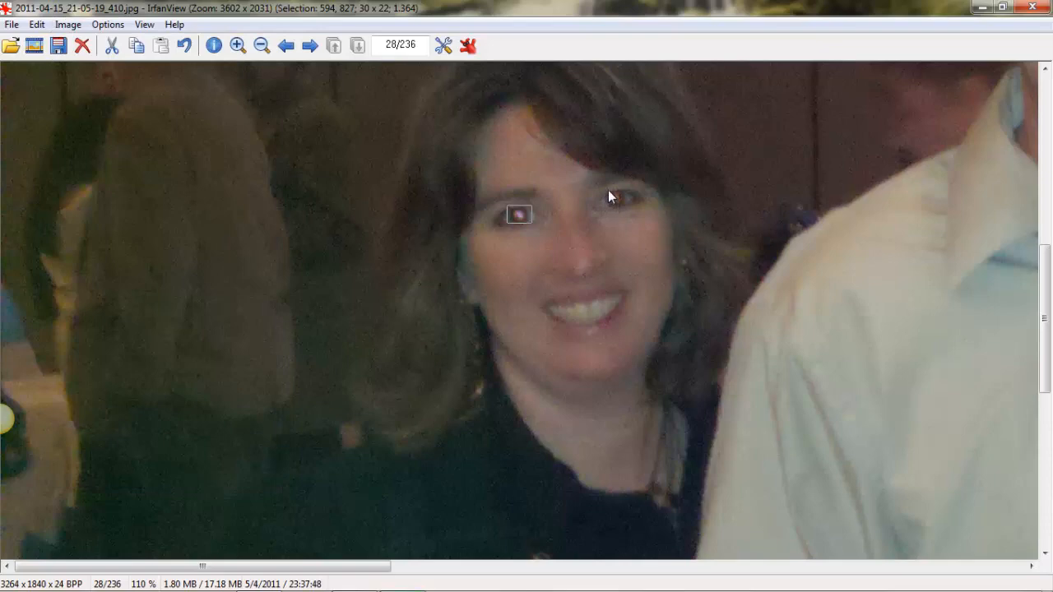
Apply red eye reduction to a selection of about 19 x 21 pixels around the dark-haired woman's right-hand eye
left_click_drag(609, 192, 624, 208)
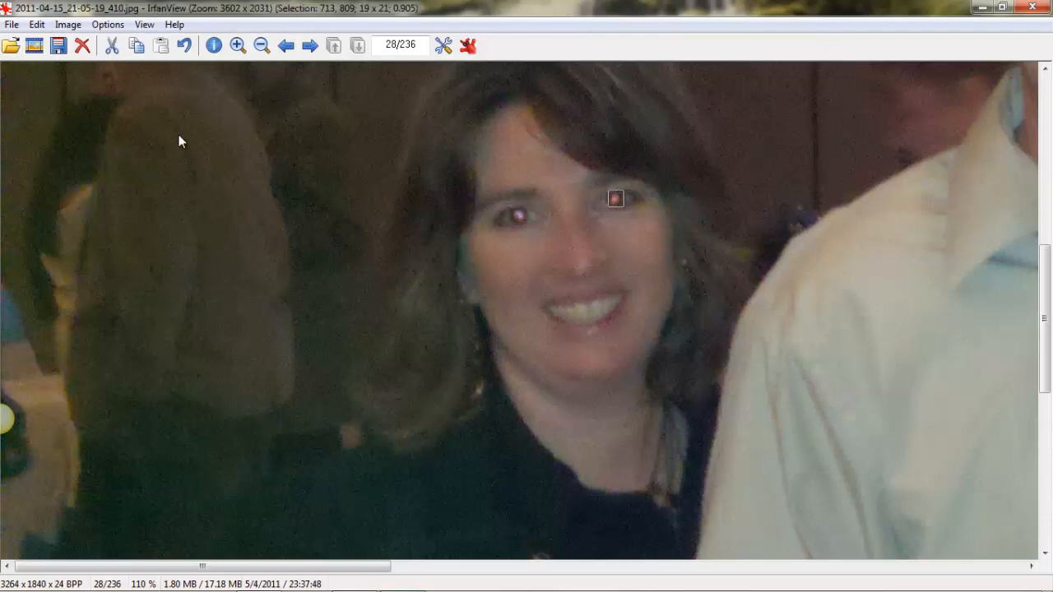
left_click(68, 24)
left_click(119, 418)
left_click(264, 48)
left_click(12, 24)
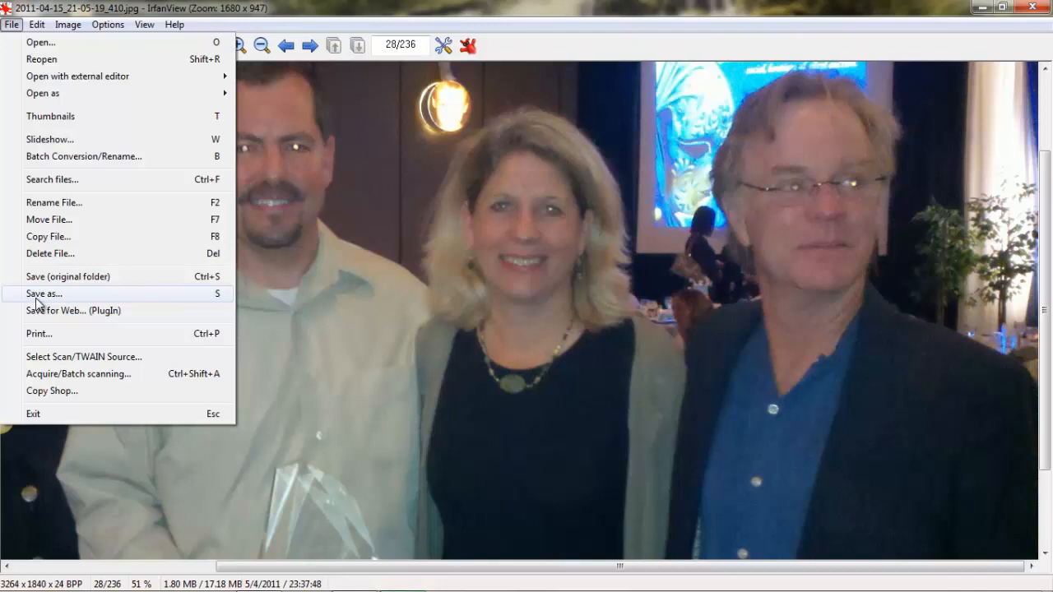
mouse_move(69, 24)
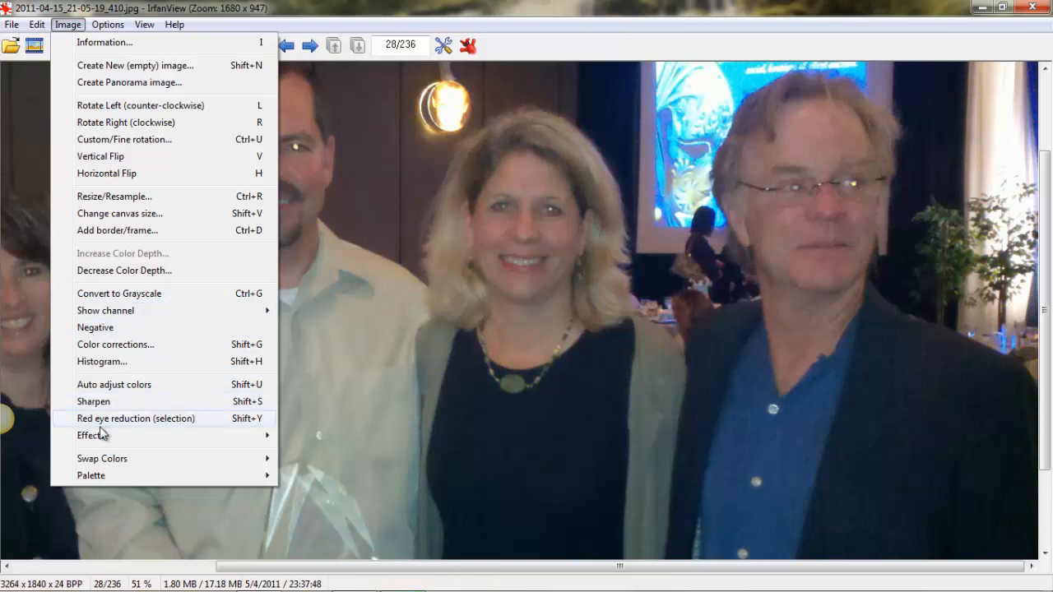
mouse_move(160, 441)
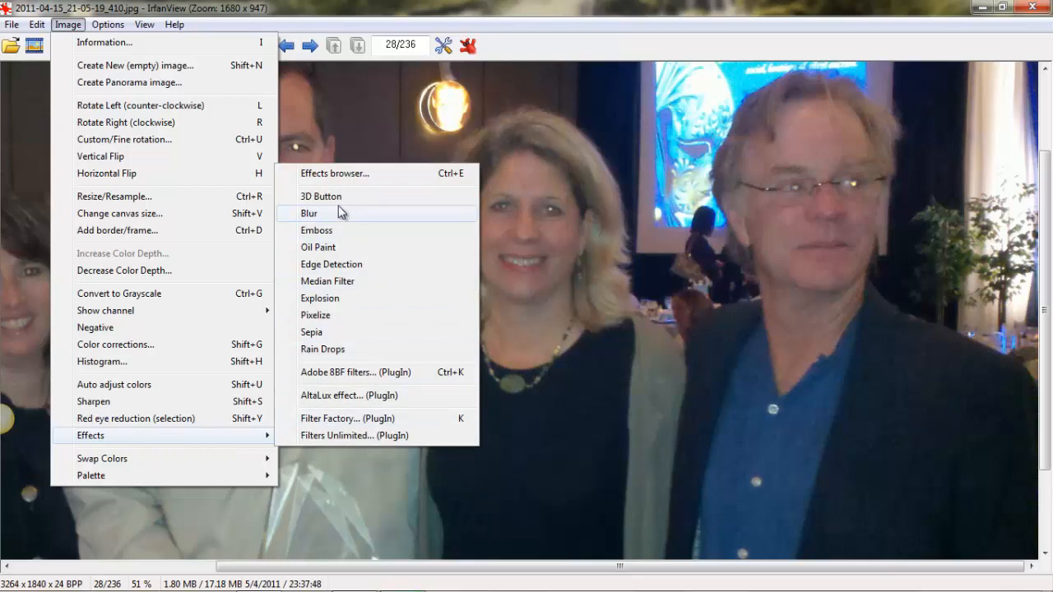
mouse_move(114, 27)
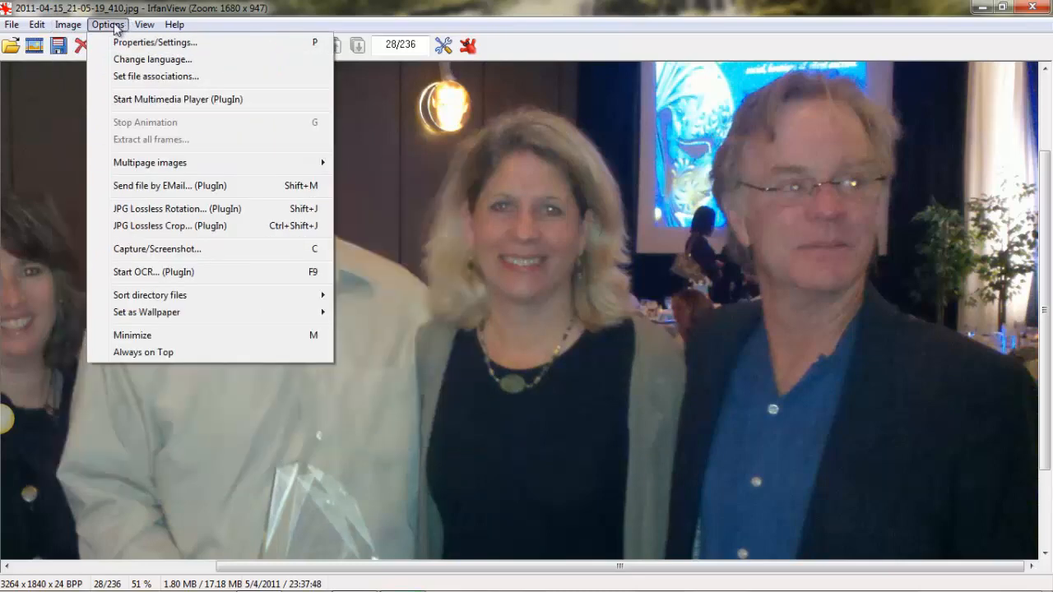
Start saving the corrected picture as a new file and choose the Modified Pics folder as its location
left_click(10, 26)
left_click(10, 24)
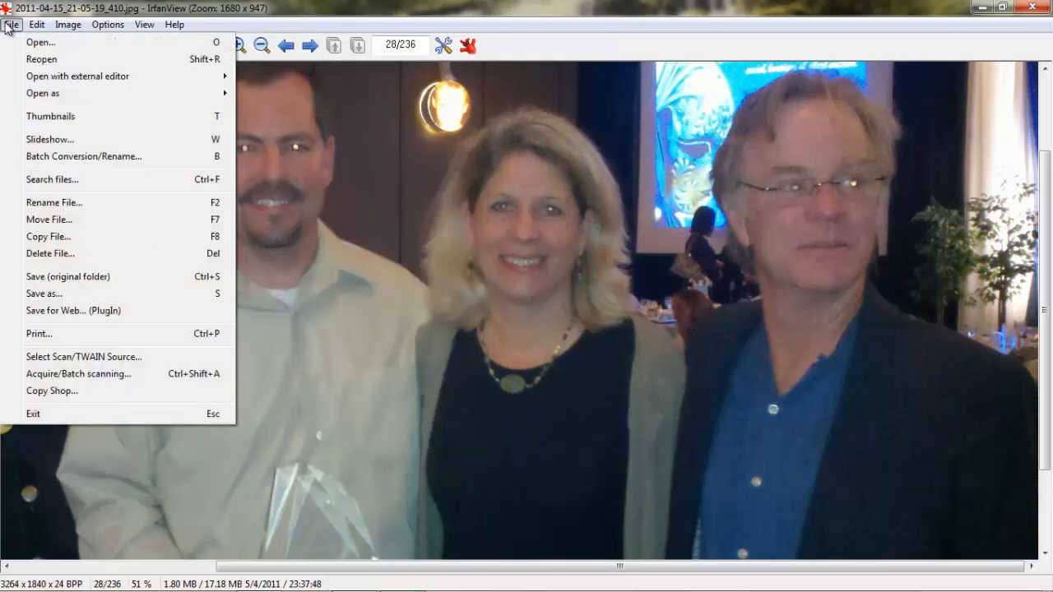
left_click(48, 295)
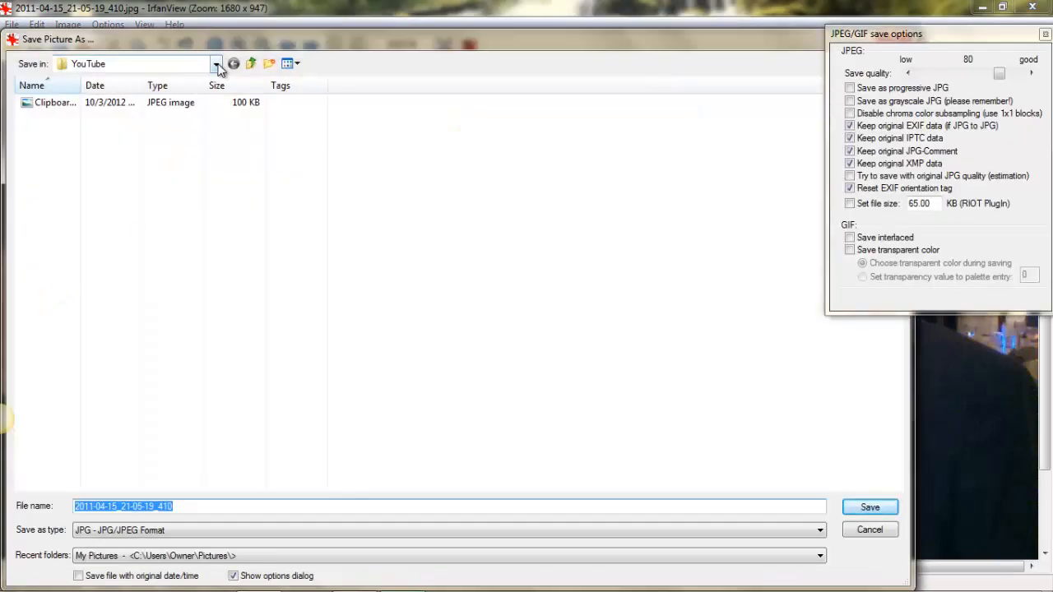
left_click(215, 64)
left_click(121, 269)
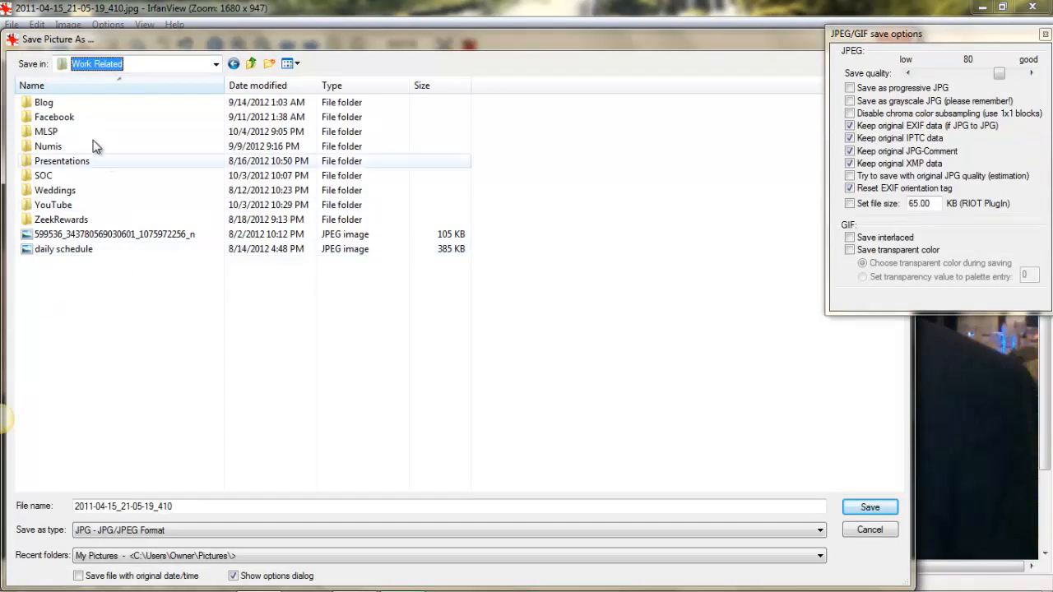
double_click(47, 174)
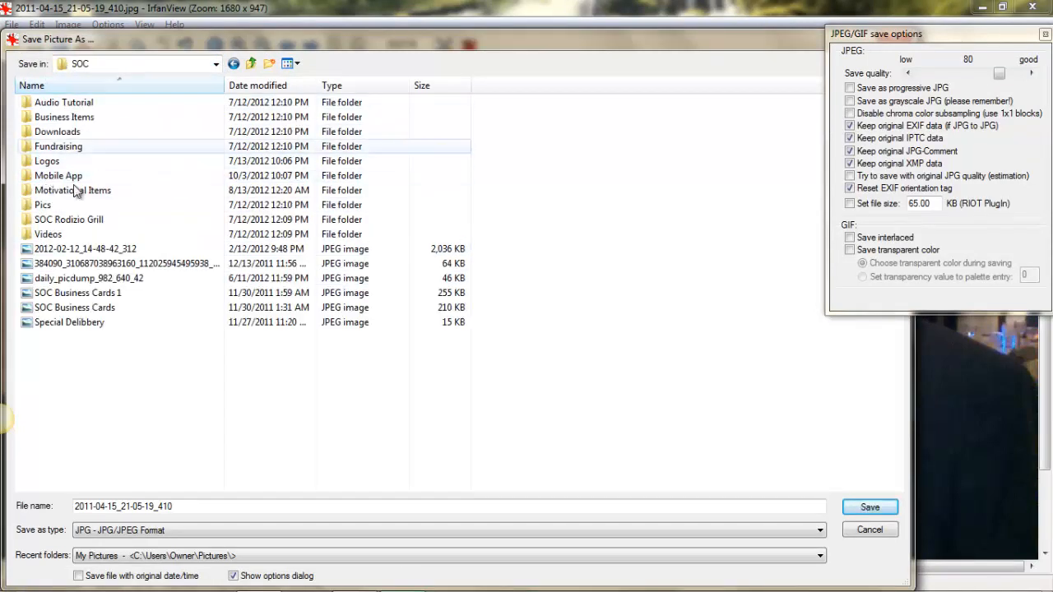
double_click(51, 206)
double_click(66, 152)
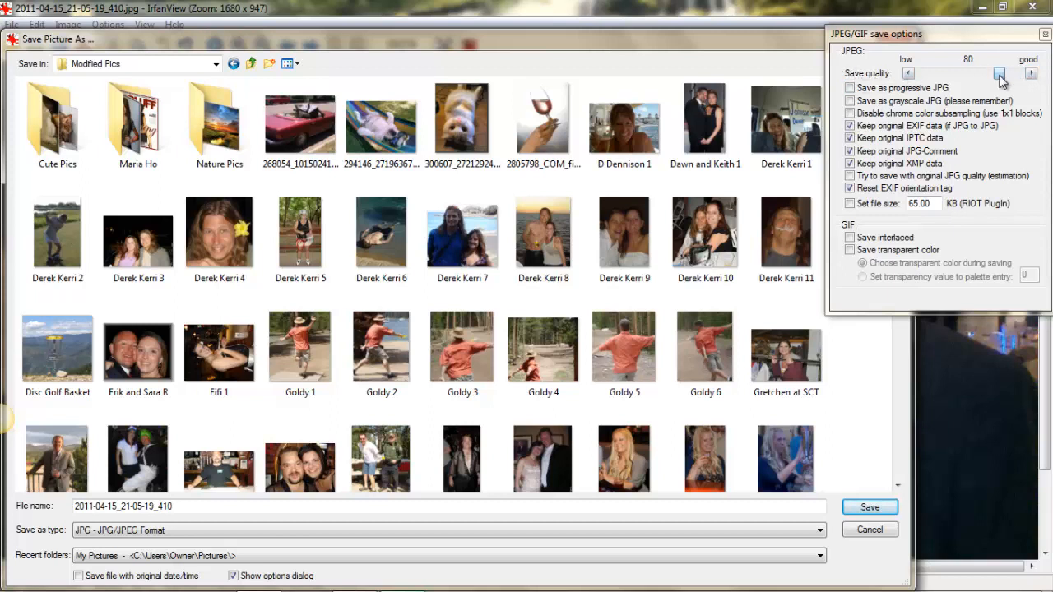
Raise the JPEG save quality to 100, then lower it to 95
left_click_drag(999, 74, 1028, 79)
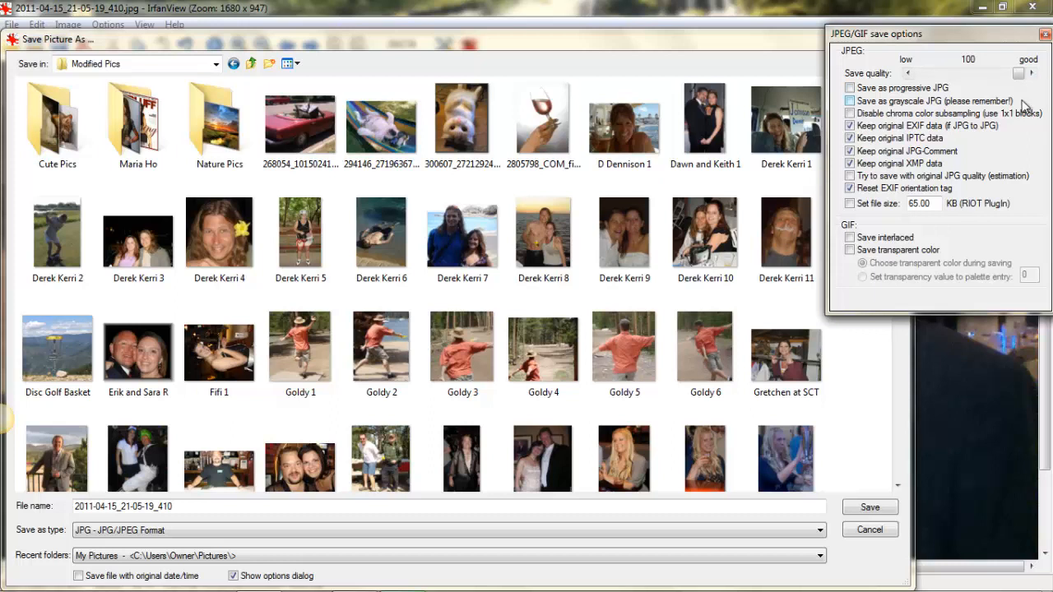
left_click(909, 73)
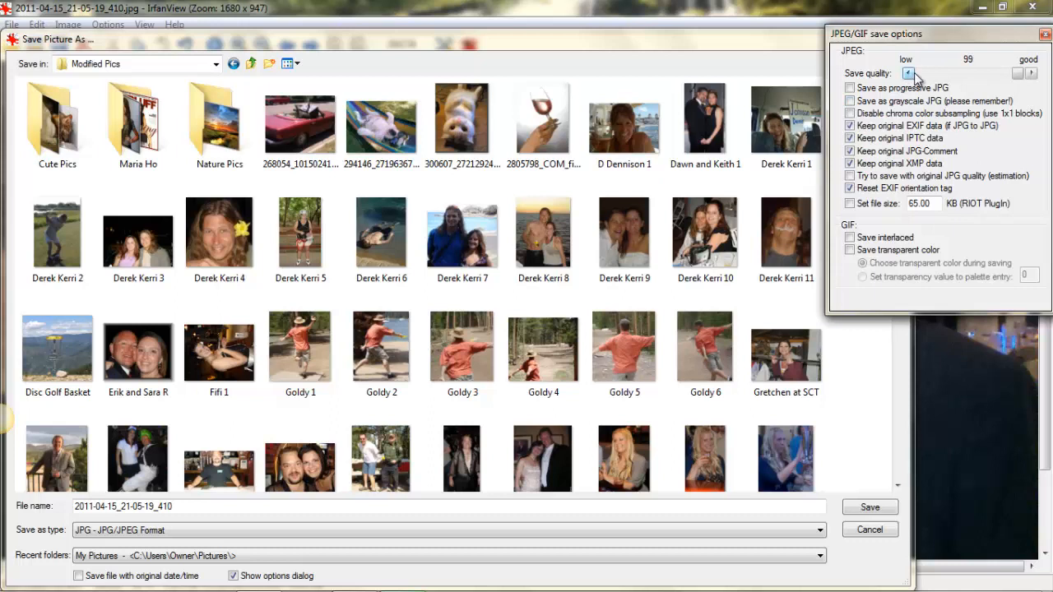
left_click(909, 74)
left_click(909, 74)
left_click(908, 73)
left_click(908, 74)
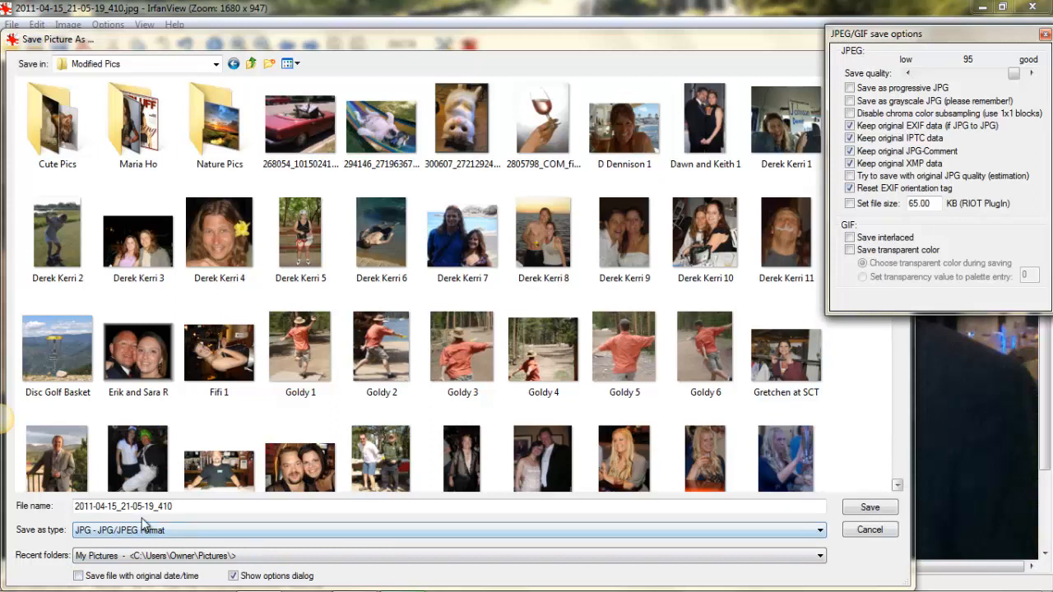
Try existing pictures' names as the file name, leave the save dialog without saving and close the image viewer
left_click(143, 358)
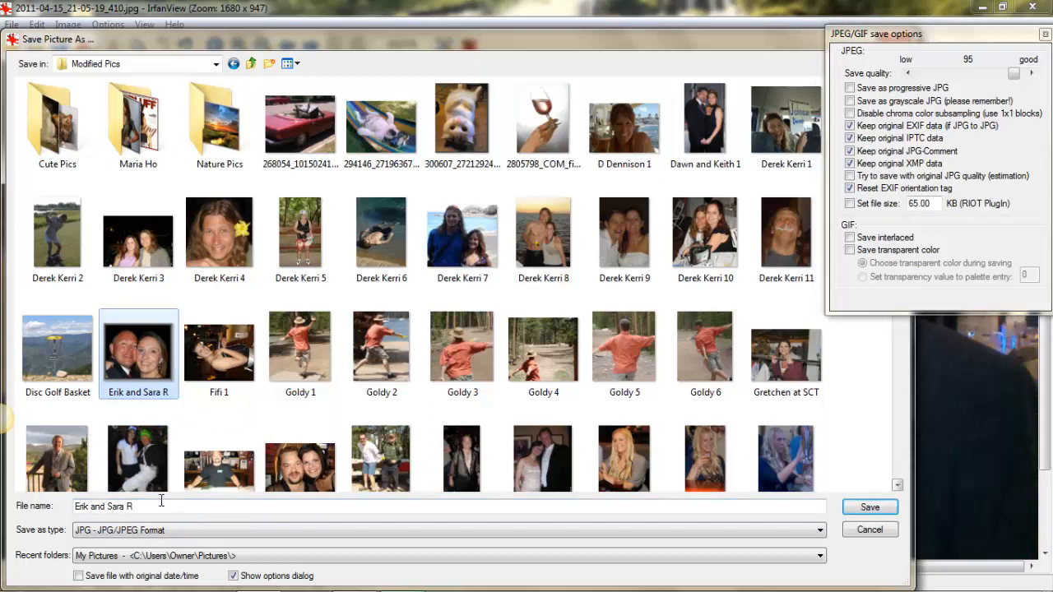
left_click(381, 458)
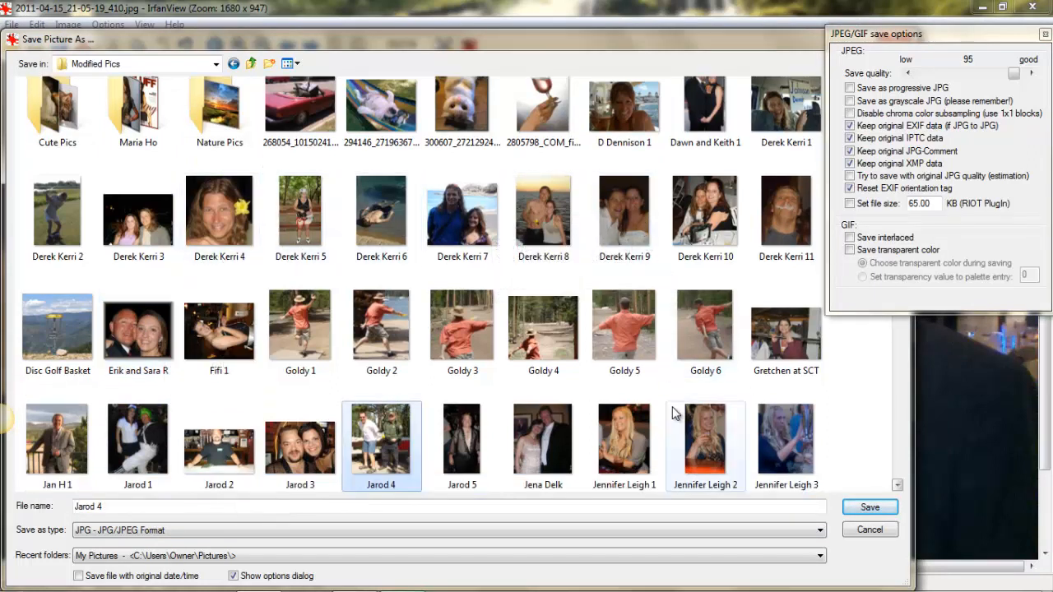
left_click(869, 530)
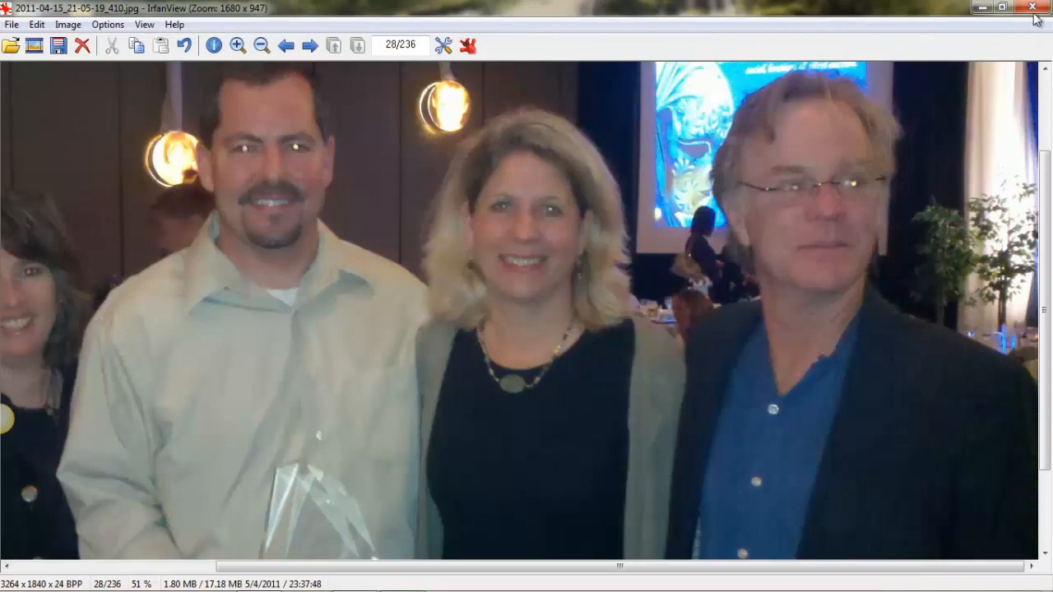
left_click(1033, 10)
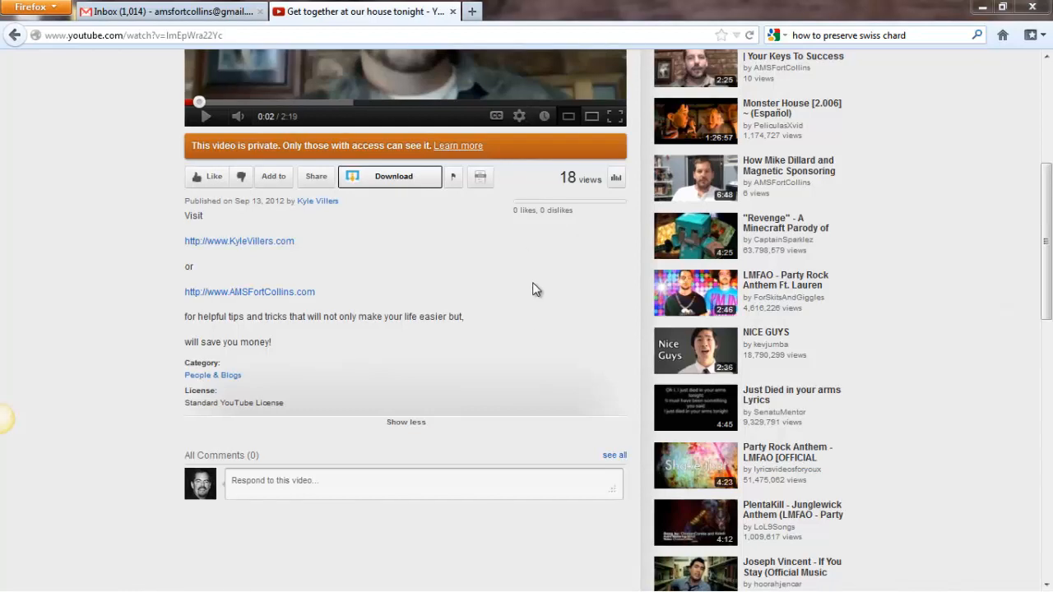
Switch to IrfanView and paste the browser screenshot from the clipboard as a new image
left_click(255, 579)
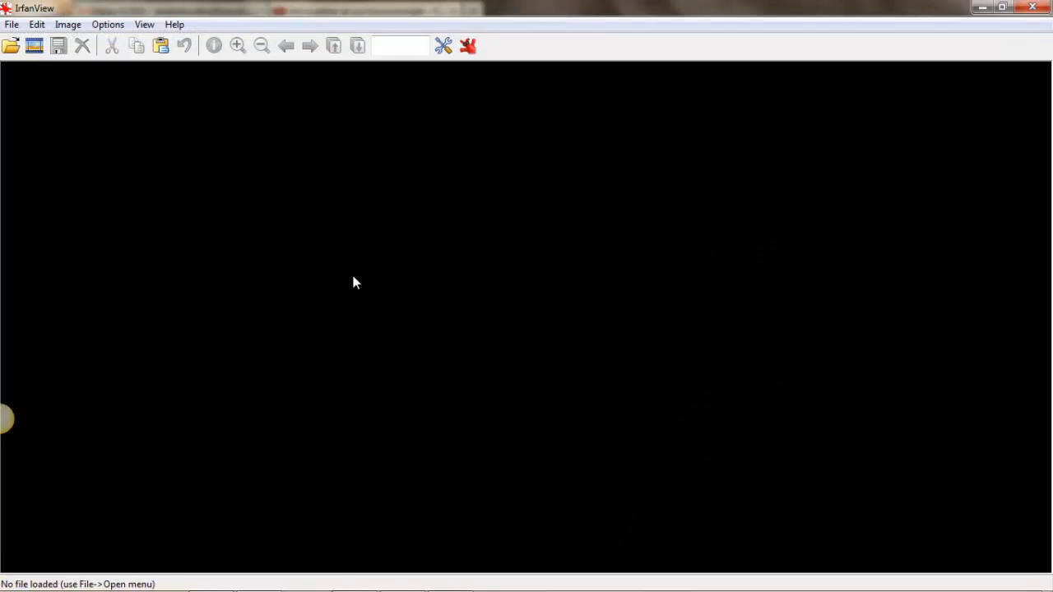
left_click(15, 25)
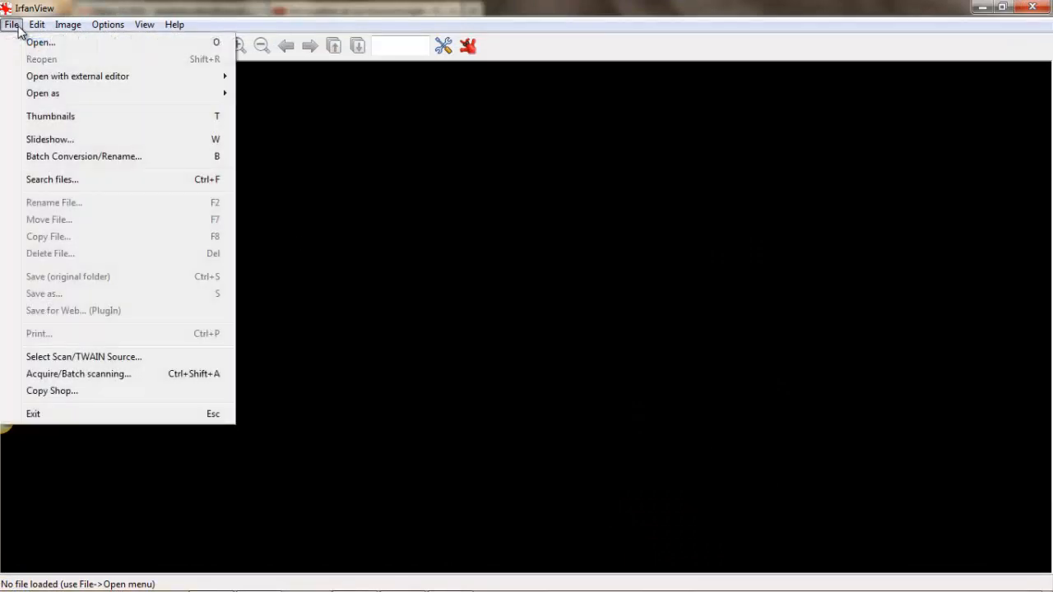
mouse_move(43, 30)
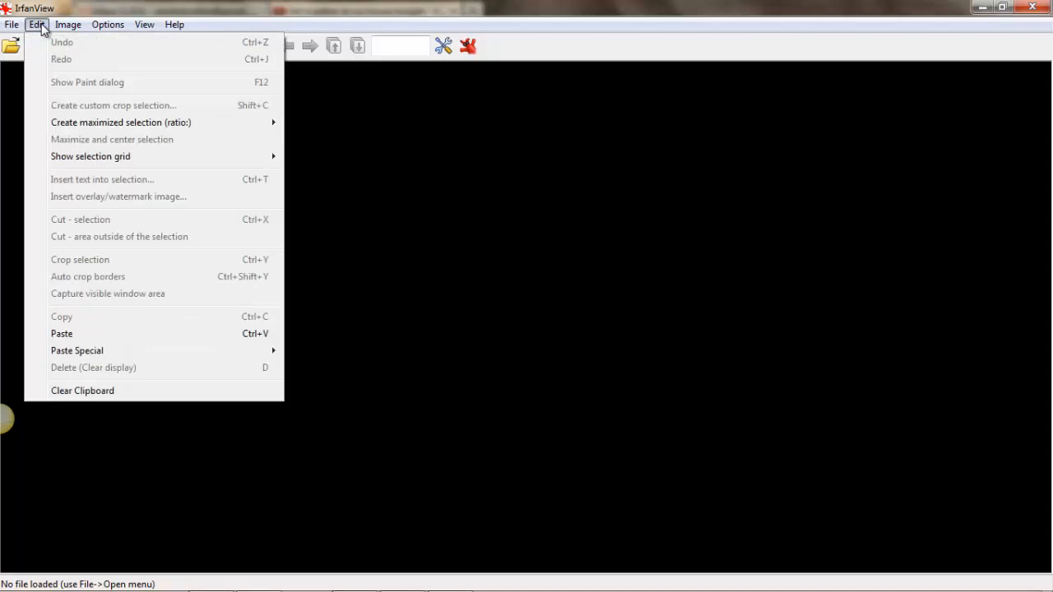
left_click(70, 336)
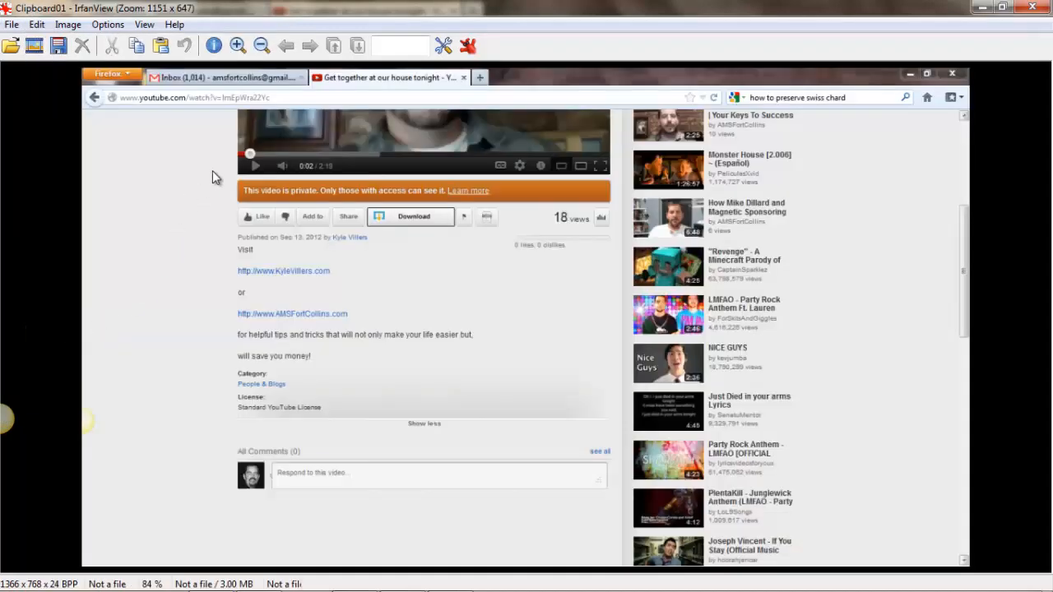
Crop the screenshot to a selection of about 634 x 496 pixels around the video's description and comment box
left_click_drag(220, 179, 631, 504)
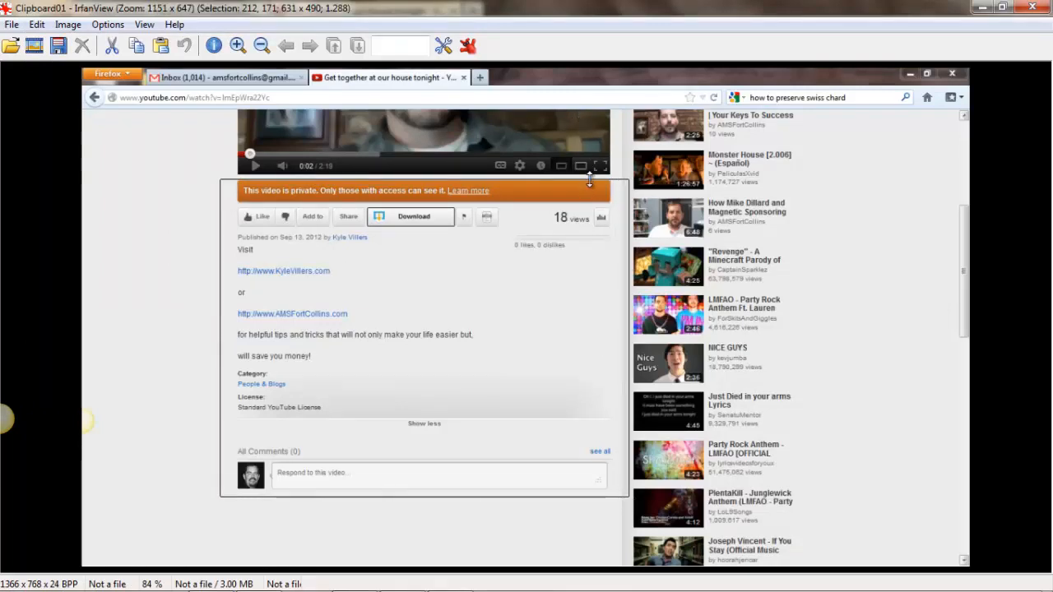
left_click_drag(589, 179, 589, 175)
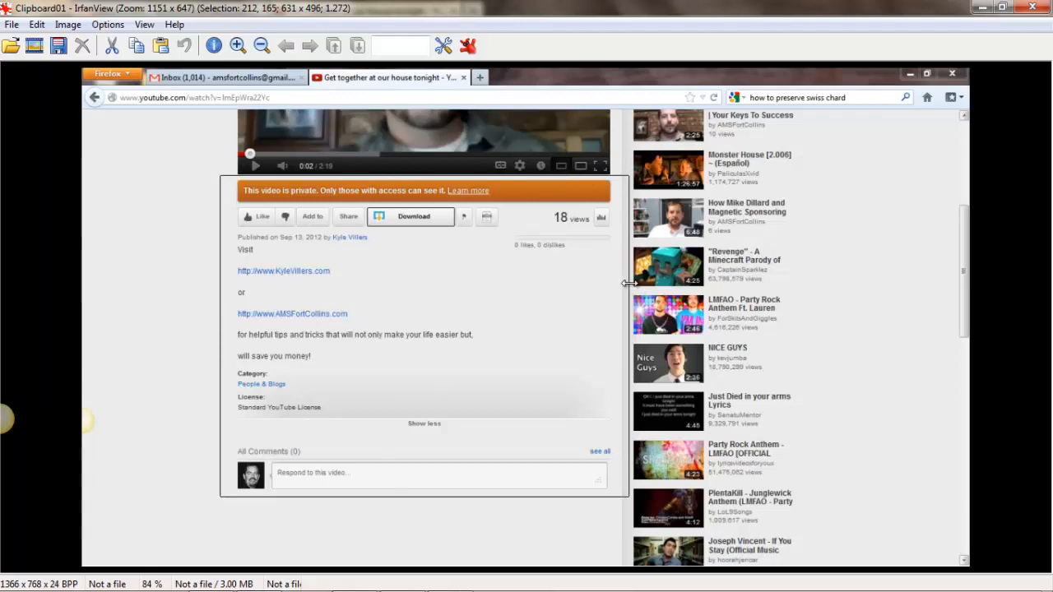
left_click_drag(628, 283, 631, 283)
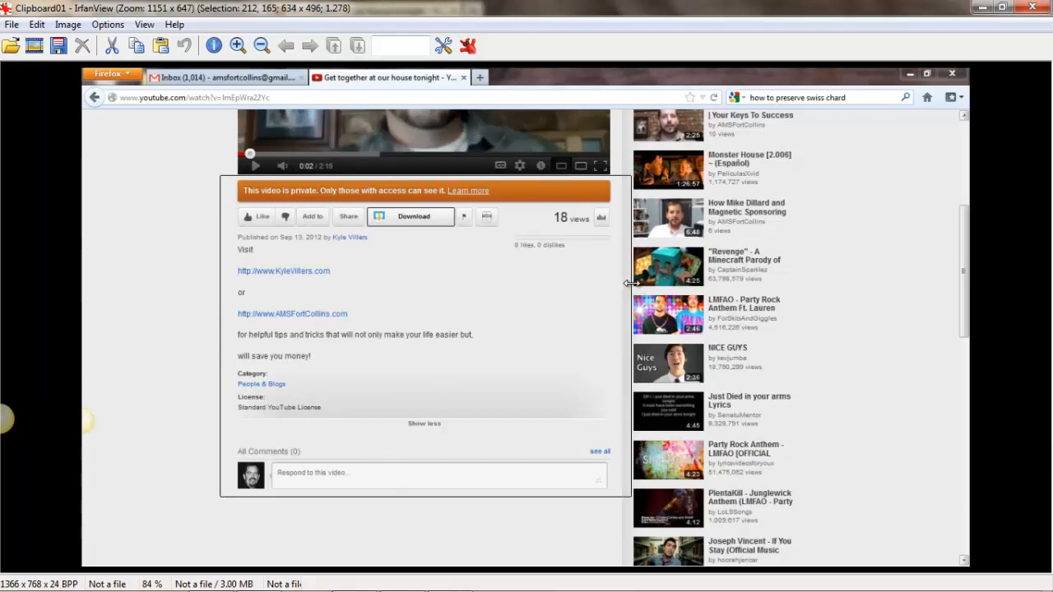
left_click(37, 24)
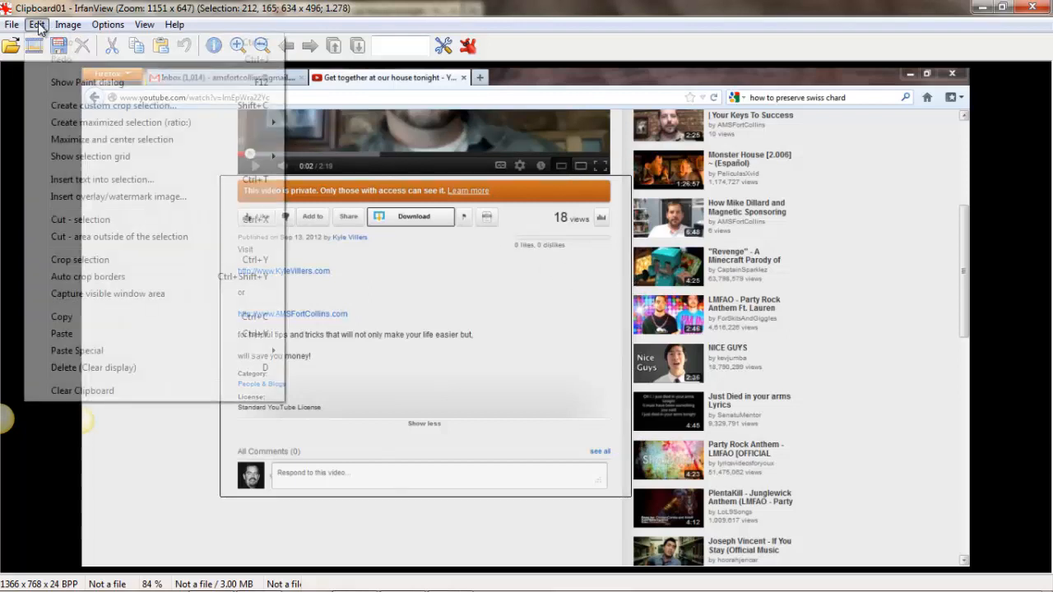
left_click(103, 260)
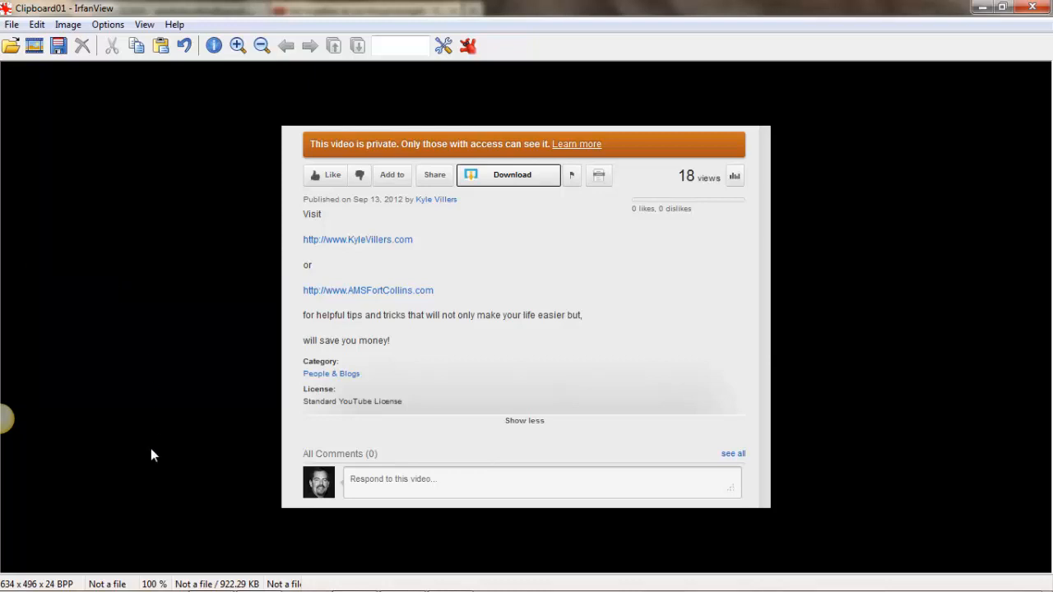
Save the cropped screenshot as Clipboard01 in the YouTube folder, keeping the JPG - JPG/JPEG format
left_click(12, 25)
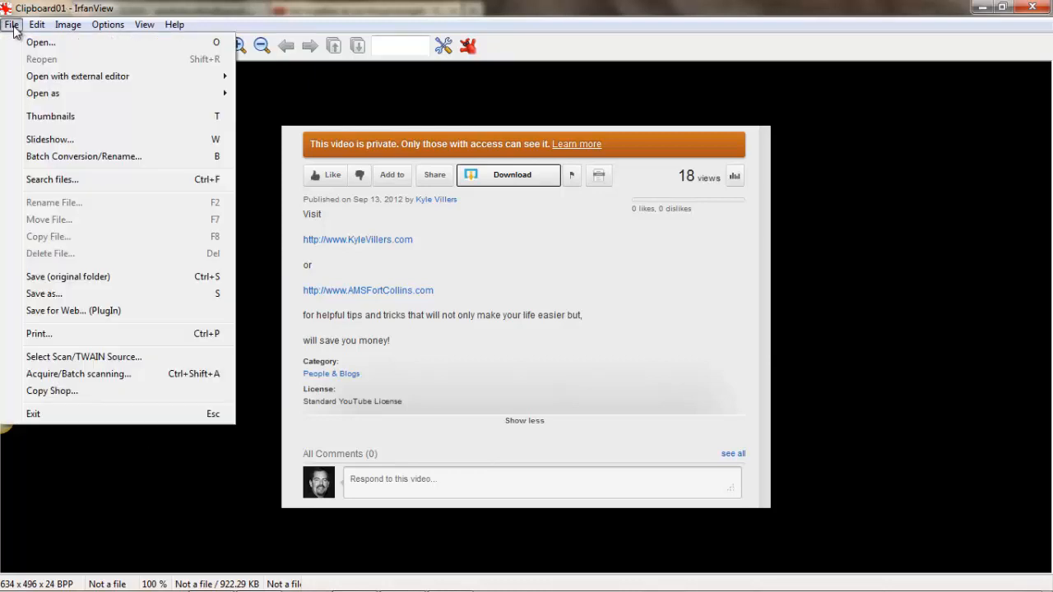
left_click(45, 292)
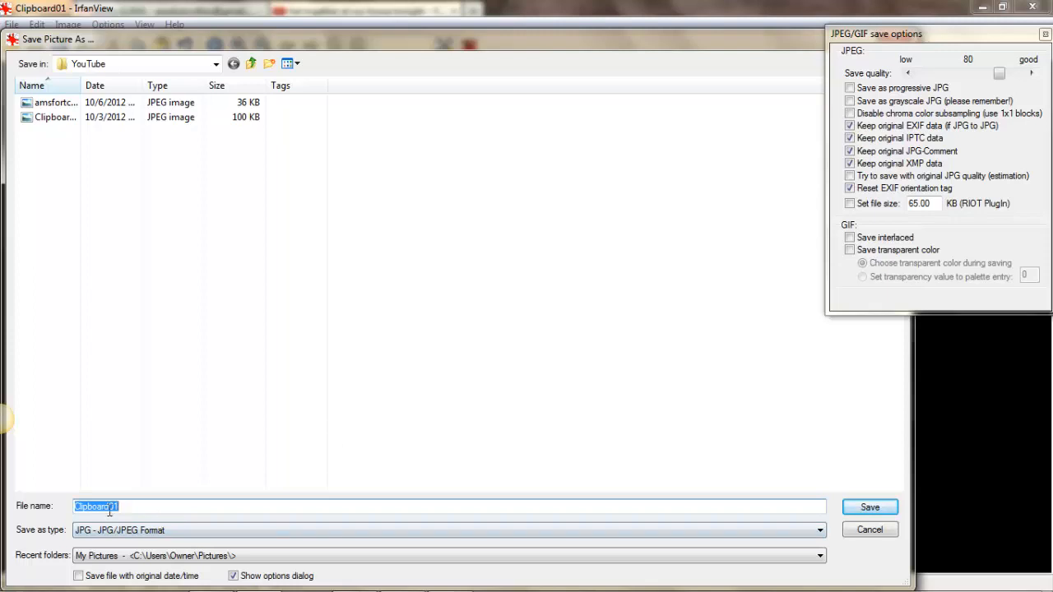
left_click(821, 530)
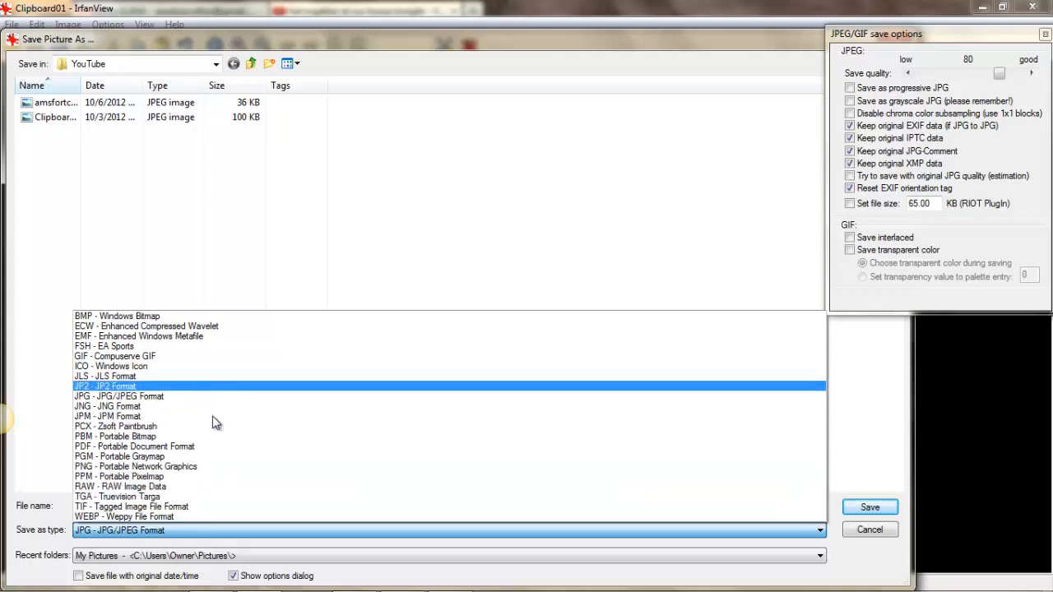
left_click(200, 532)
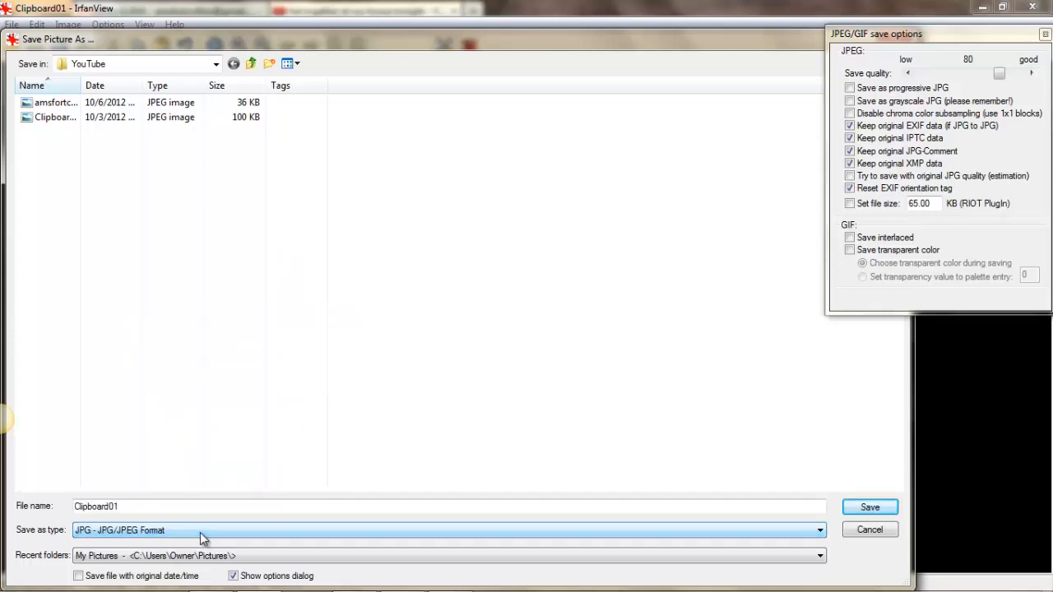
left_click(870, 507)
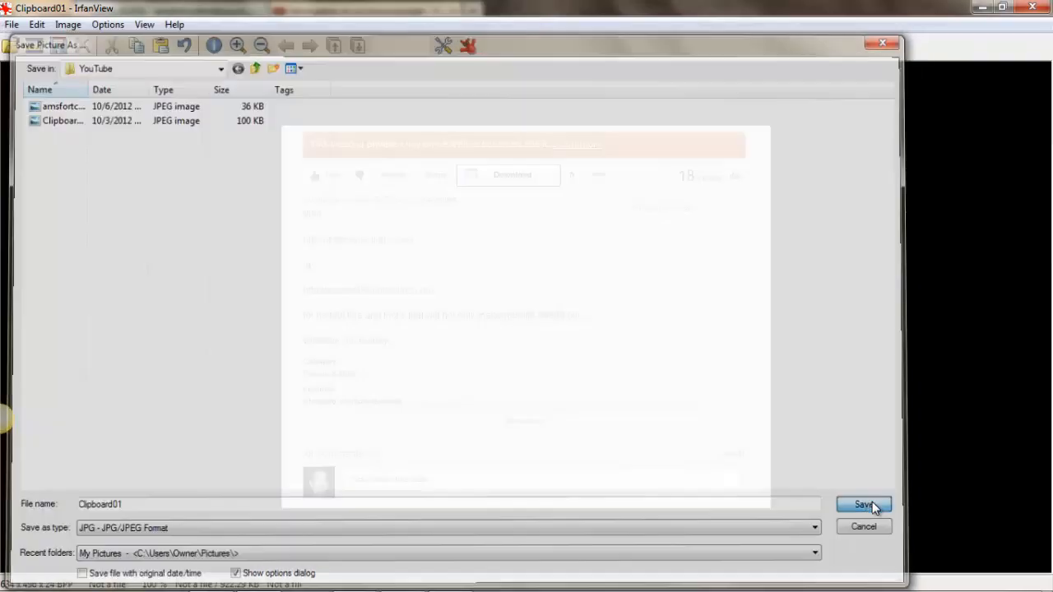
left_click(623, 357)
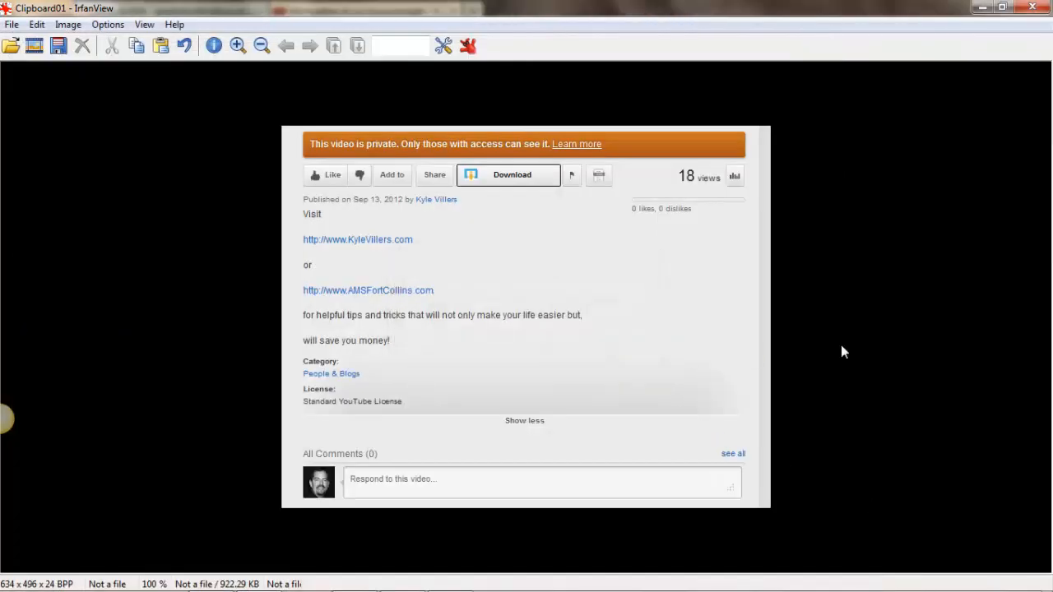